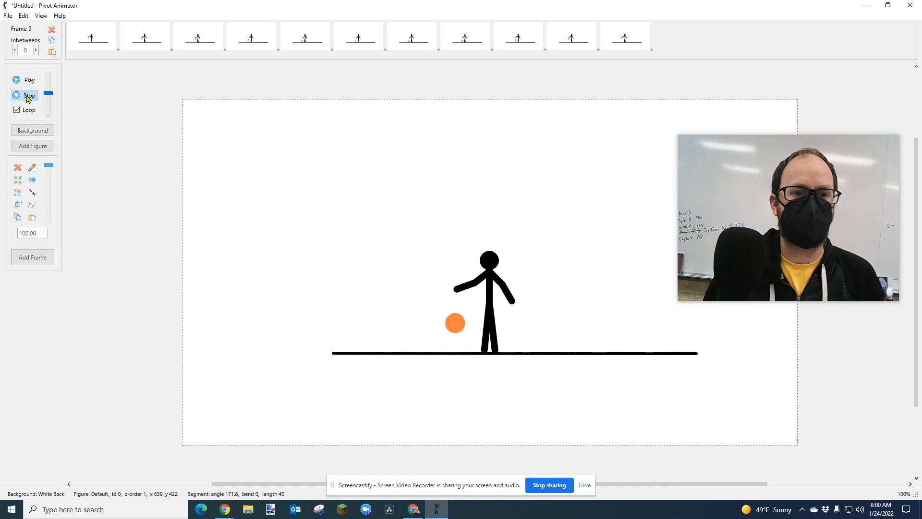
Start a new animation after saving the current project in Downloads as "bball practice".
click(8, 16)
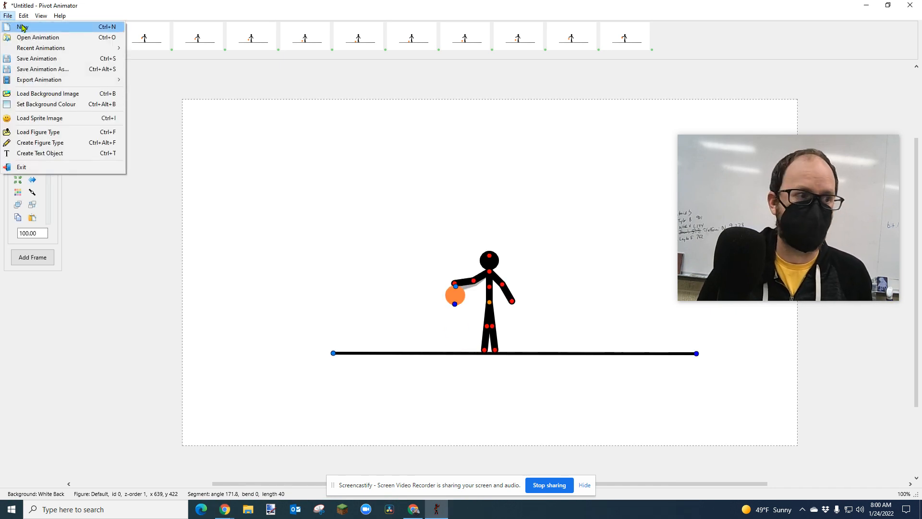
click(23, 27)
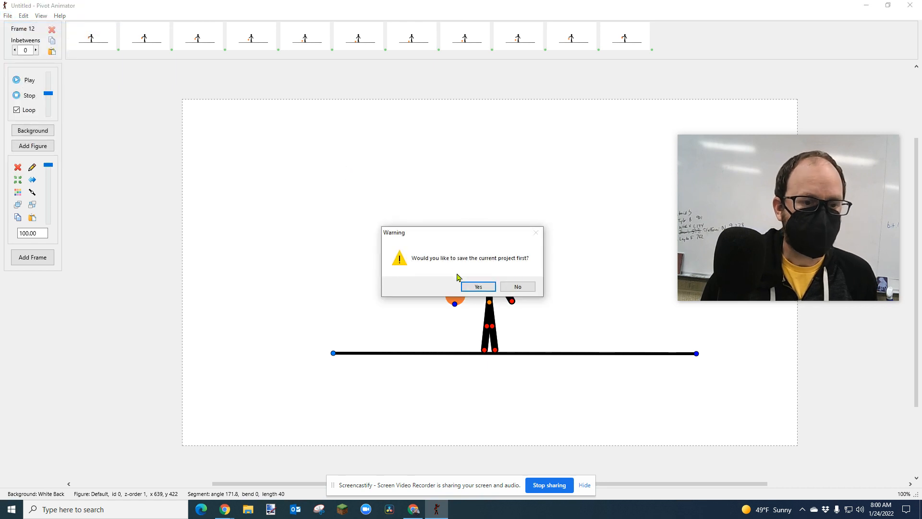
click(478, 288)
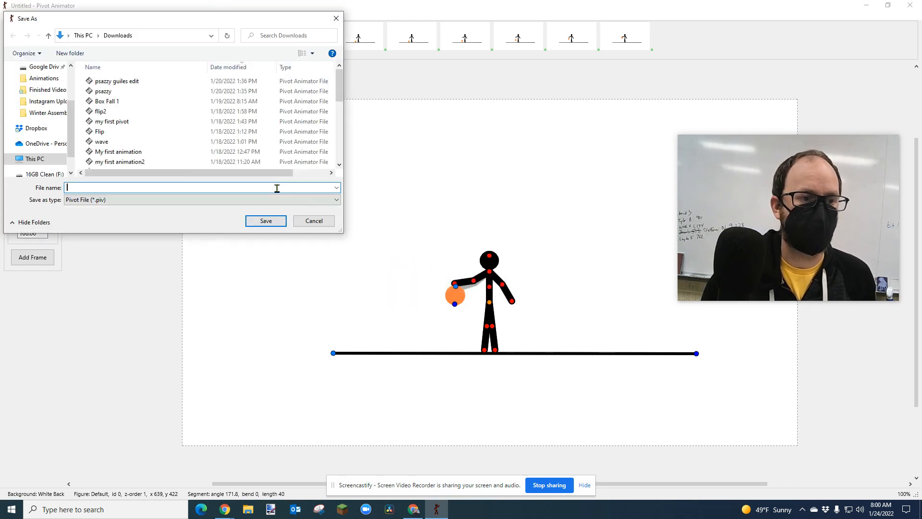
text(bball prac)
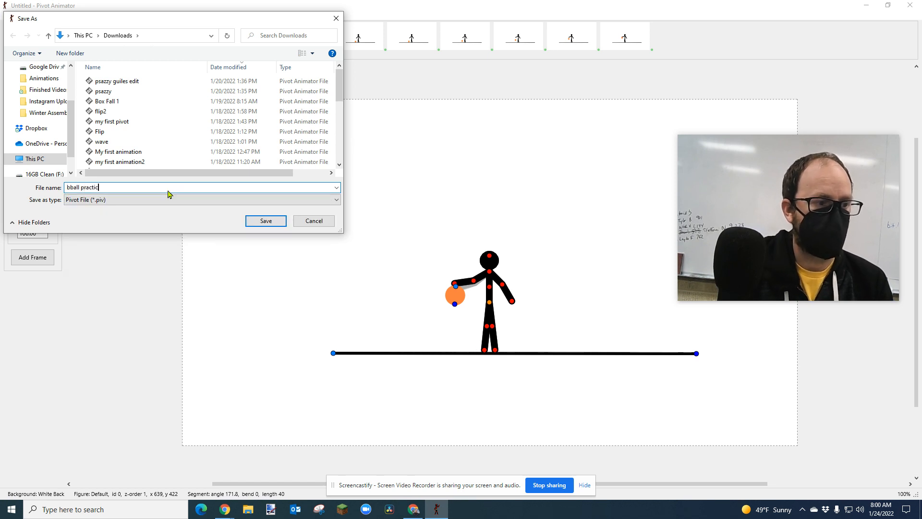
text(tic)
key(Return)
key(ctrl+n)
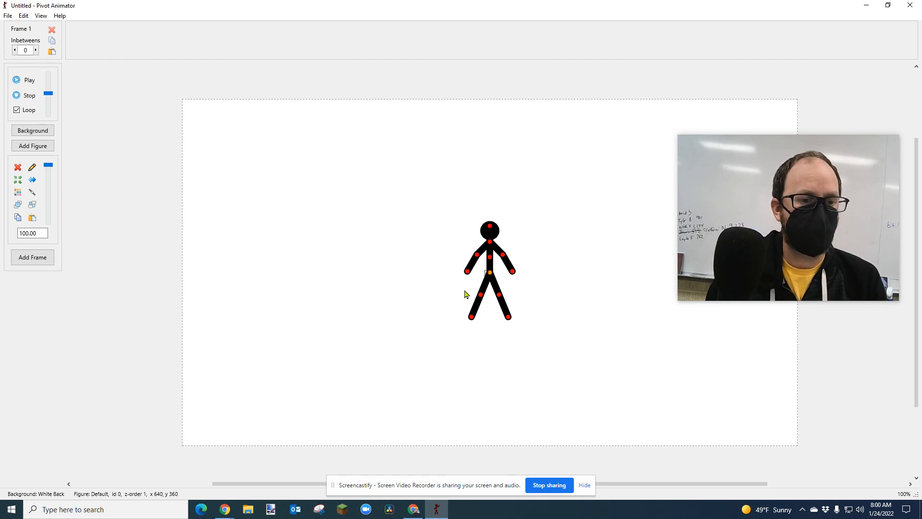
Move the stick figure toward the canvas's lower-left area and set the animation dimensions to 400 wide by 400 high.
drag(489, 274, 287, 320)
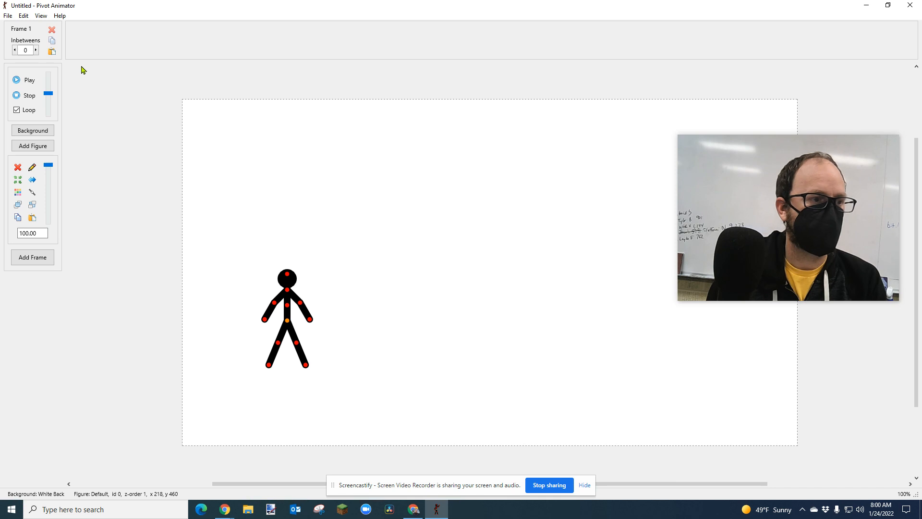
click(24, 16)
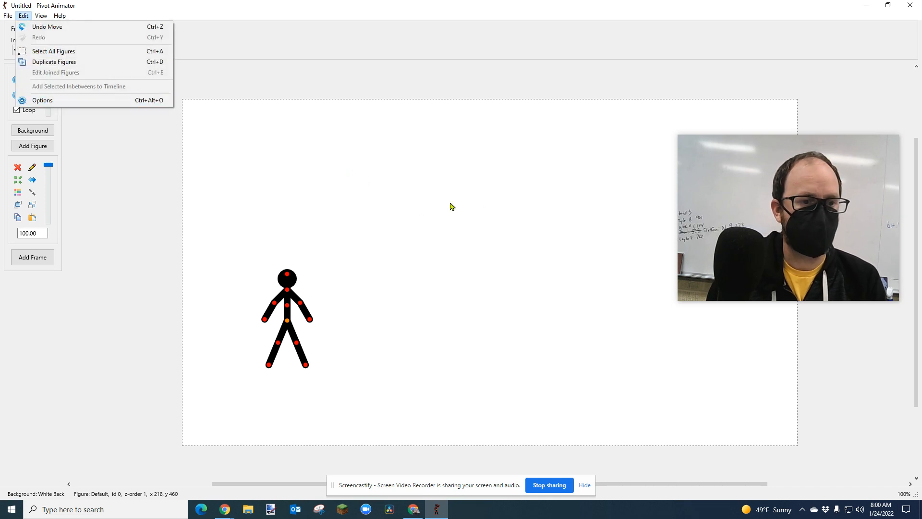
click(70, 102)
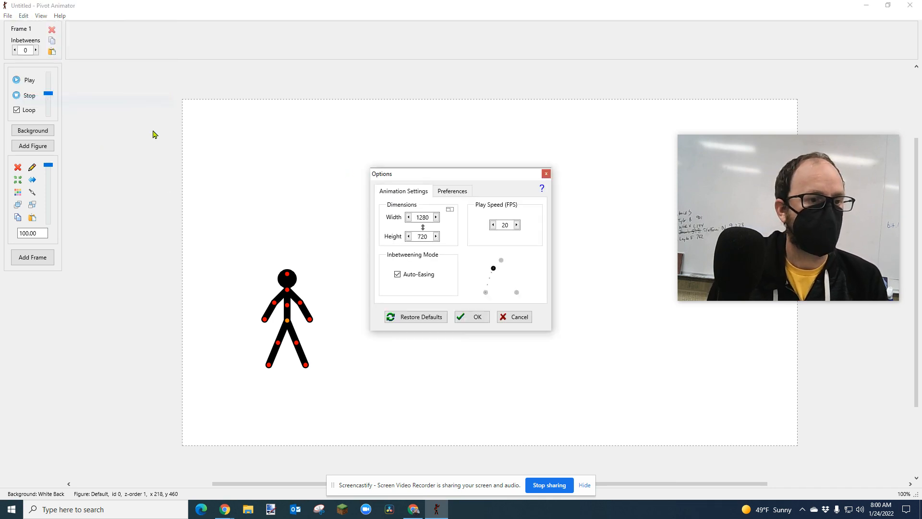
double_click(430, 217)
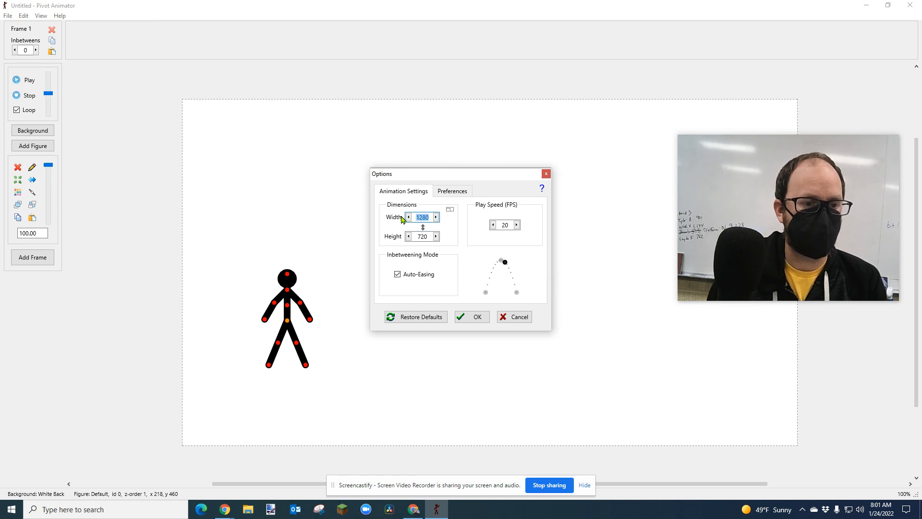
text(400)
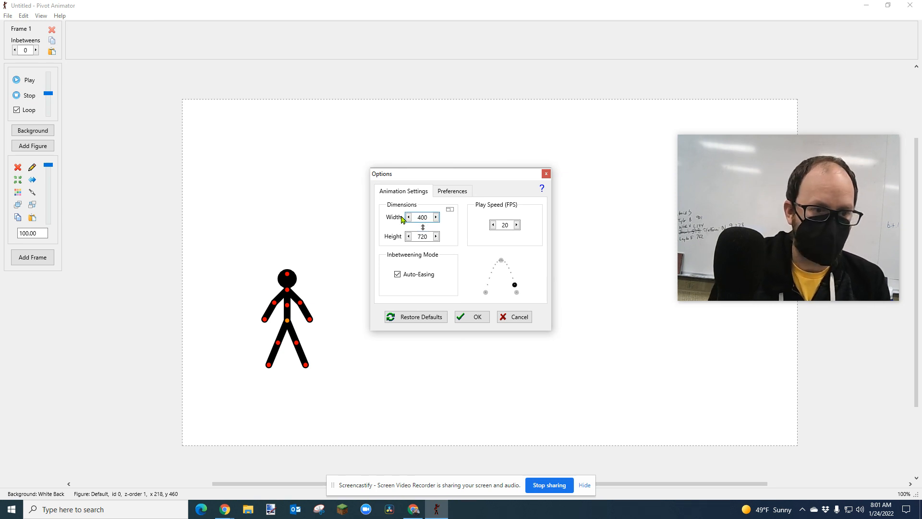
double_click(418, 238)
text(400)
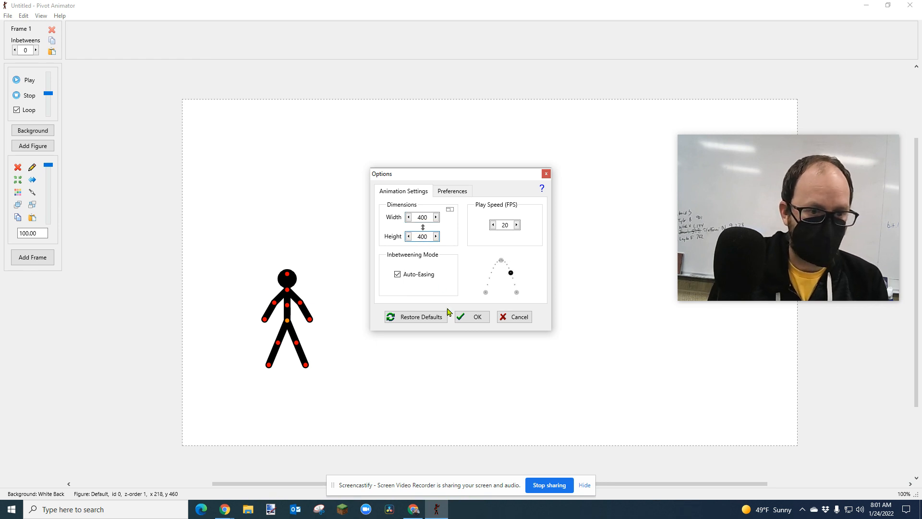
click(469, 319)
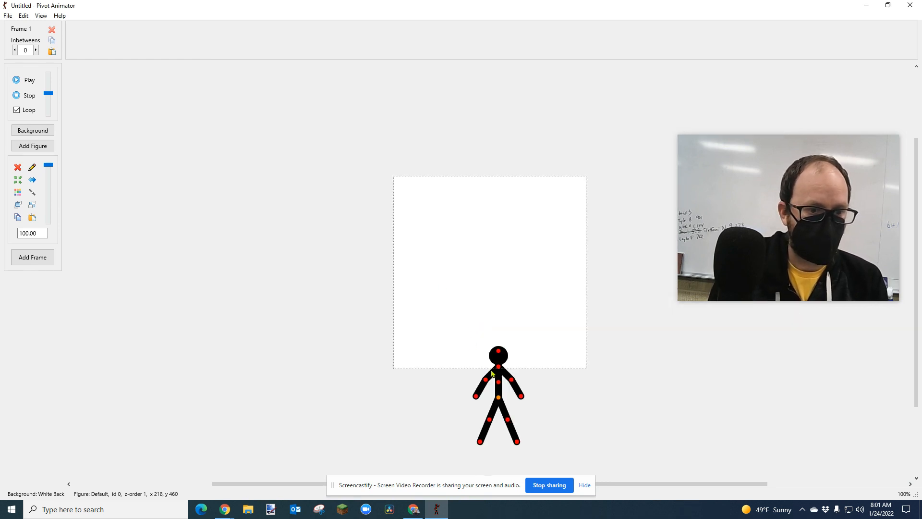
Move the stick figure onto the resized canvas and scale it to 132, with its feet near the canvas's lower edge.
drag(499, 398, 495, 309)
drag(23, 235, 251, 251)
drag(493, 308, 499, 297)
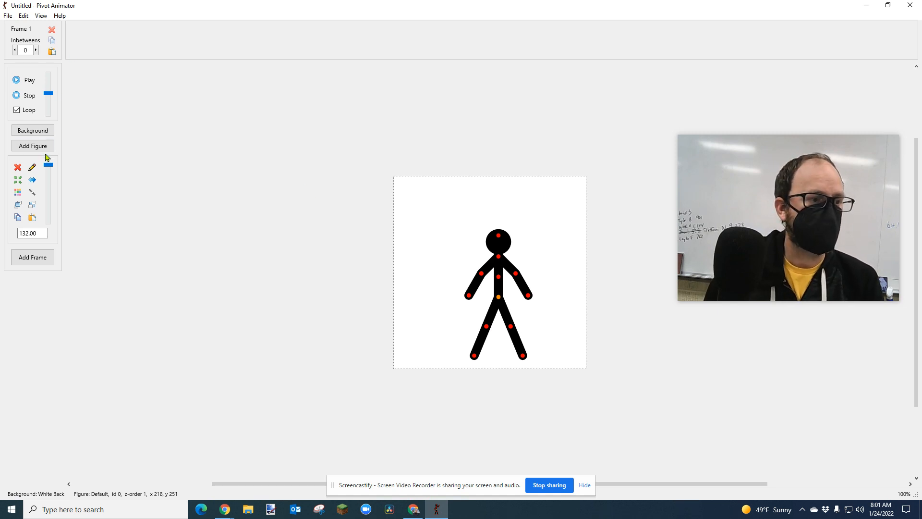
Open the Figure Builder for creating a figure type, reduce its window size and start a new figure.
click(9, 16)
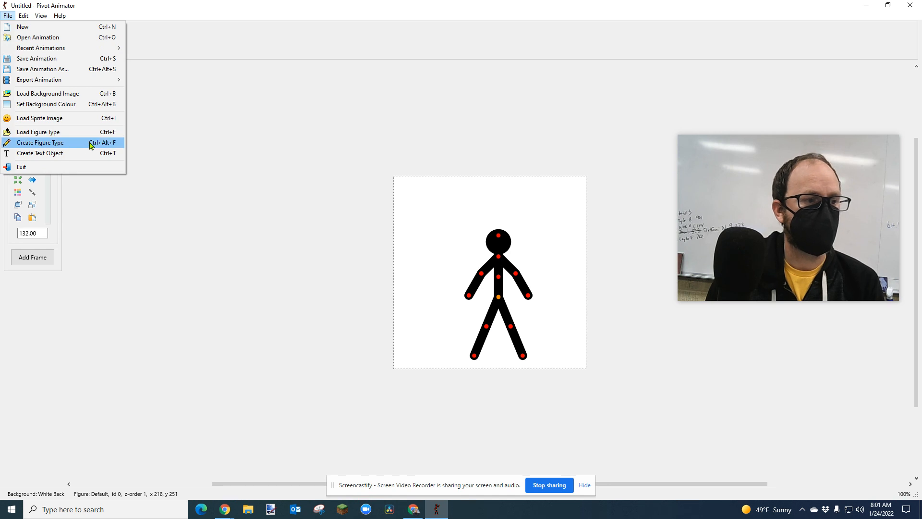
click(300, 222)
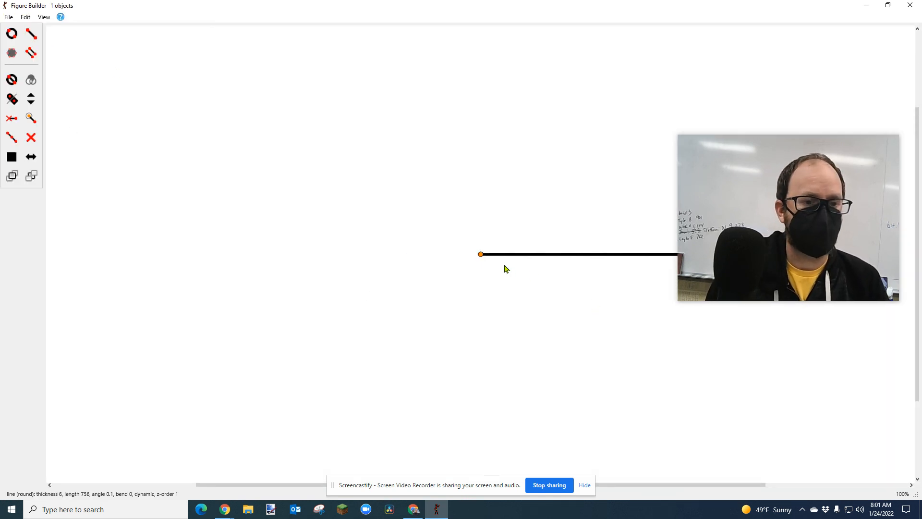
click(888, 6)
mouse_move(443, 136)
mouse_down()
mouse_move(469, 156)
mouse_move(546, 153)
mouse_move(451, 144)
mouse_up()
click(334, 148)
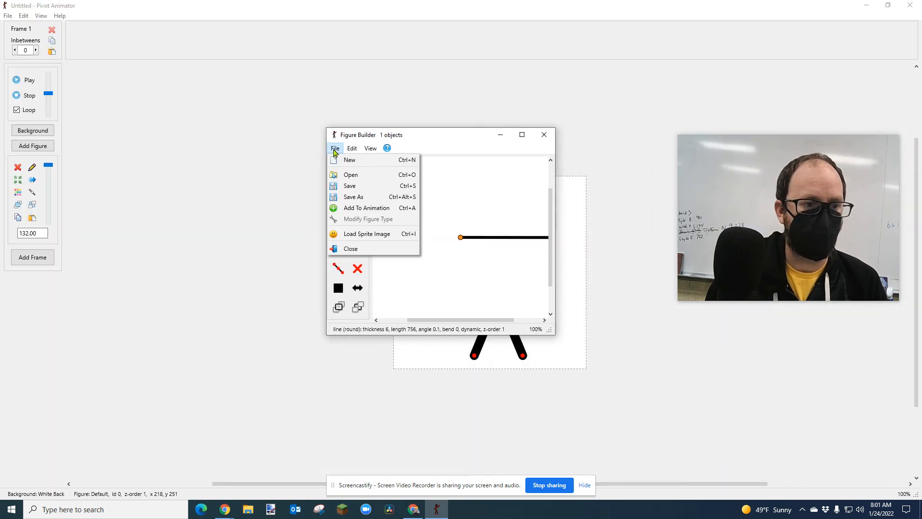
click(337, 160)
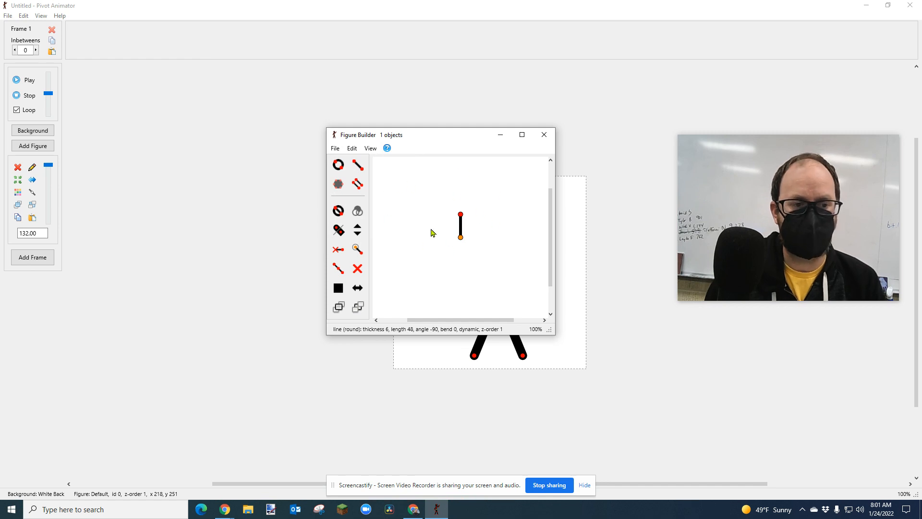
Convert the default line segment into a filled circle and colour it orange.
click(336, 213)
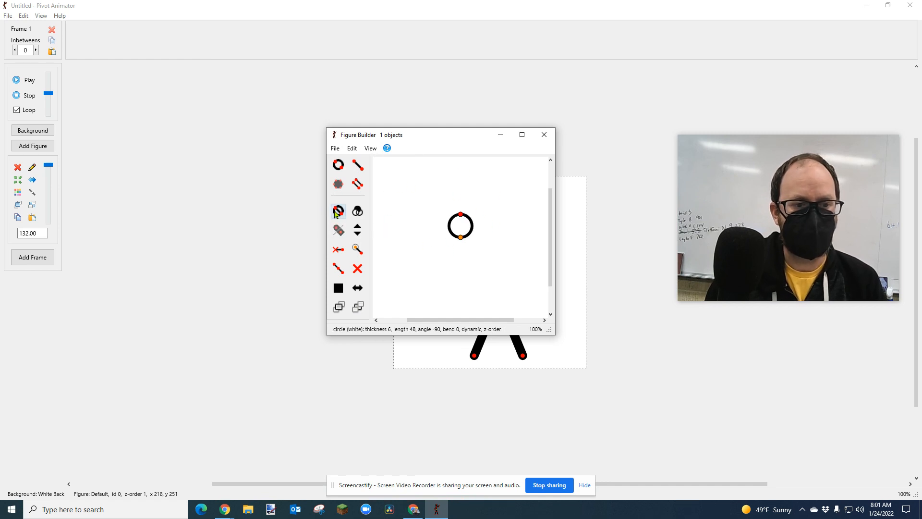
click(335, 213)
click(336, 213)
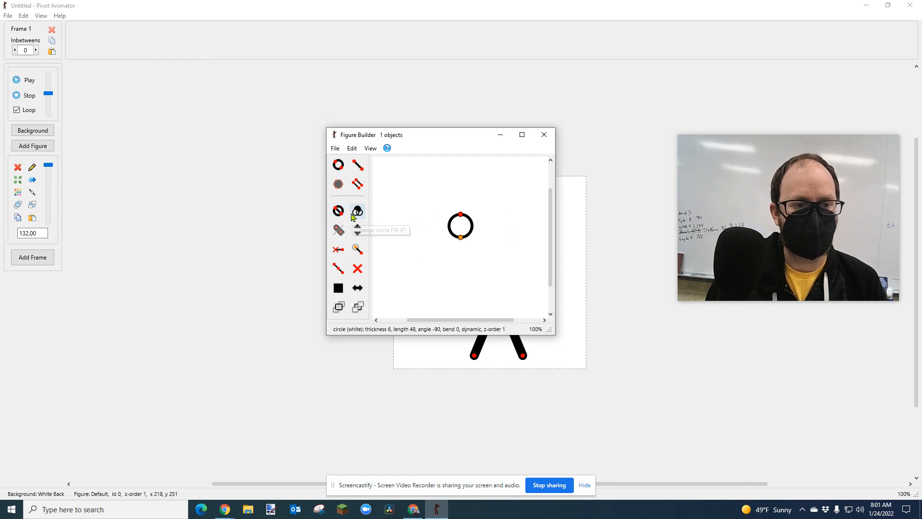
click(358, 212)
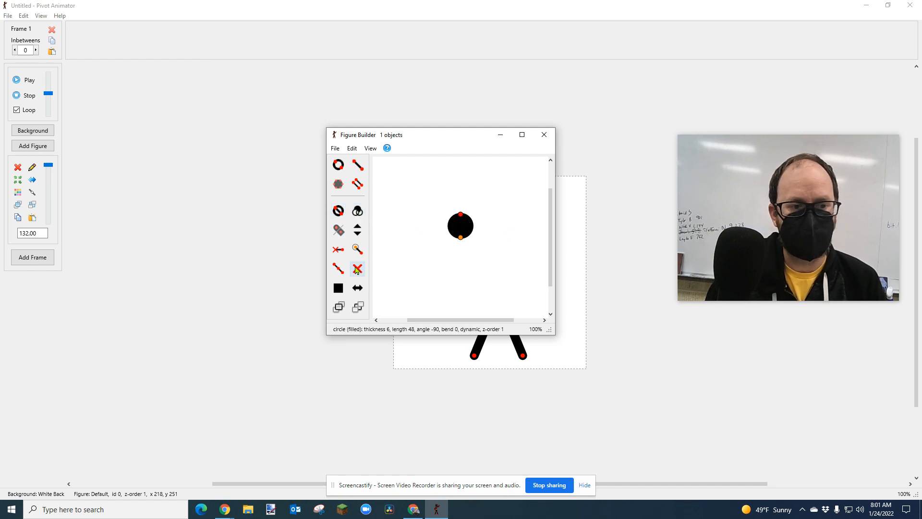
click(338, 288)
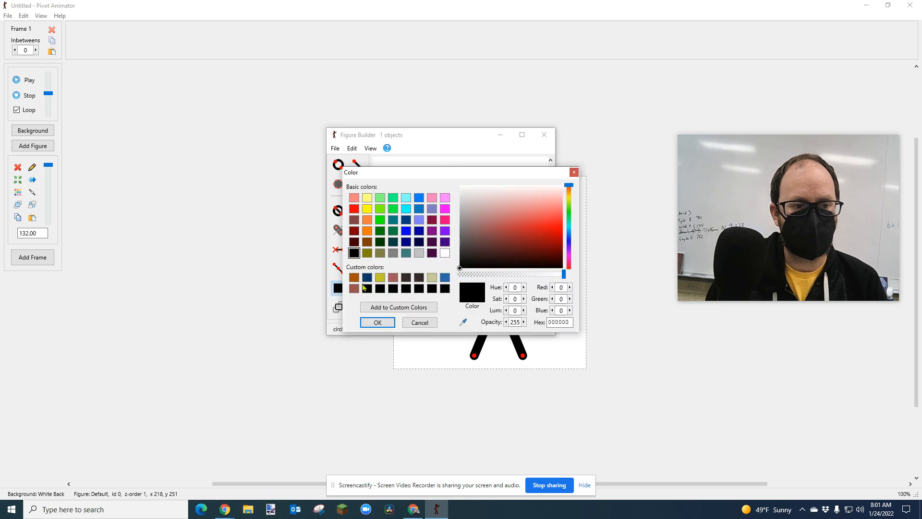
click(367, 235)
click(378, 321)
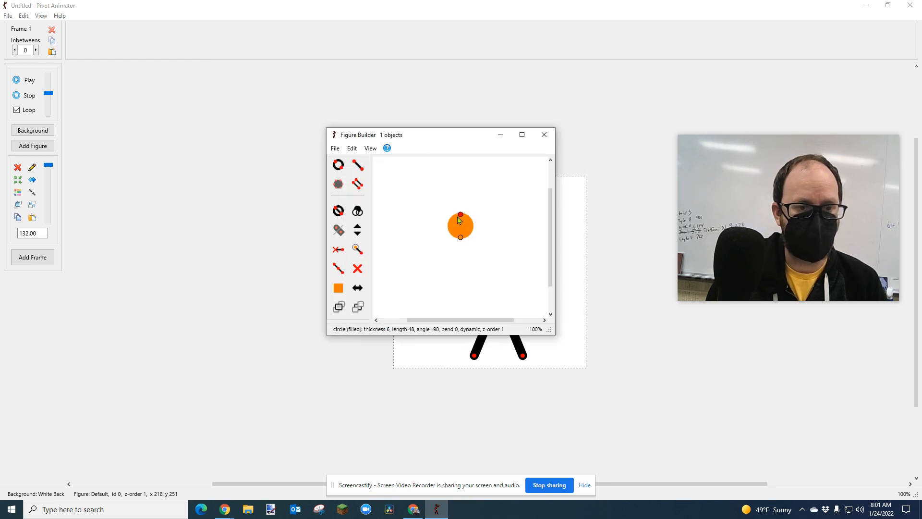
Save the orange circle figure in Downloads as "basketball".
click(335, 149)
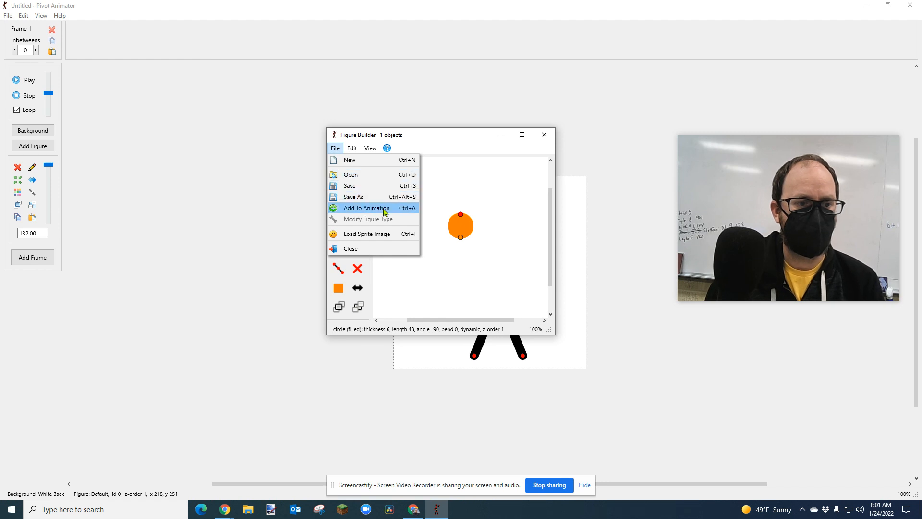
click(364, 200)
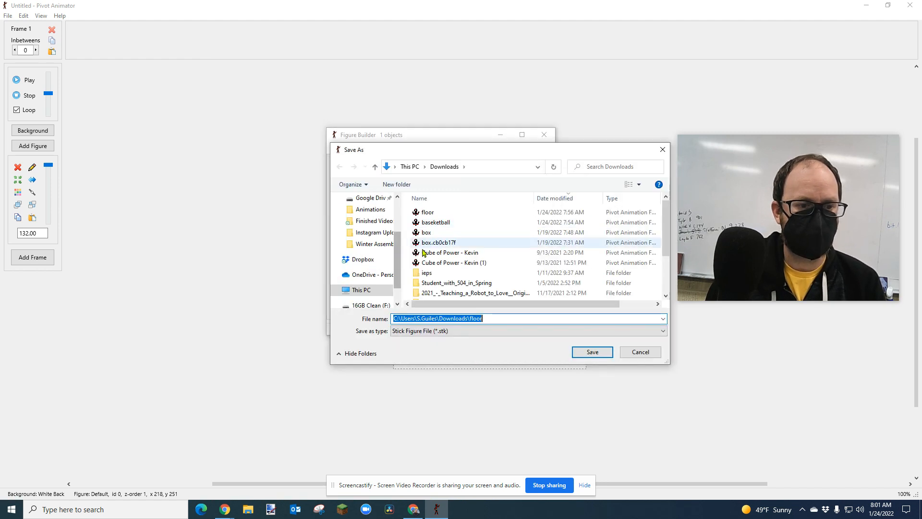
text(b)
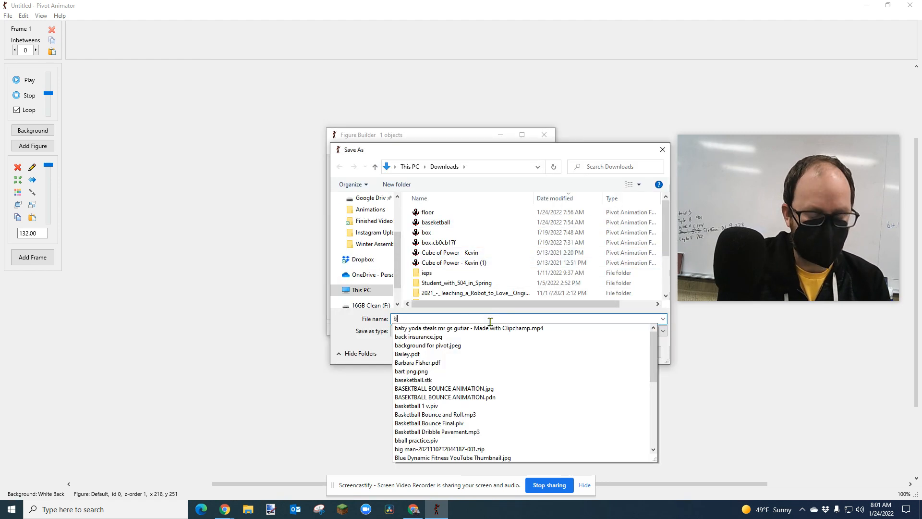
text(asketball)
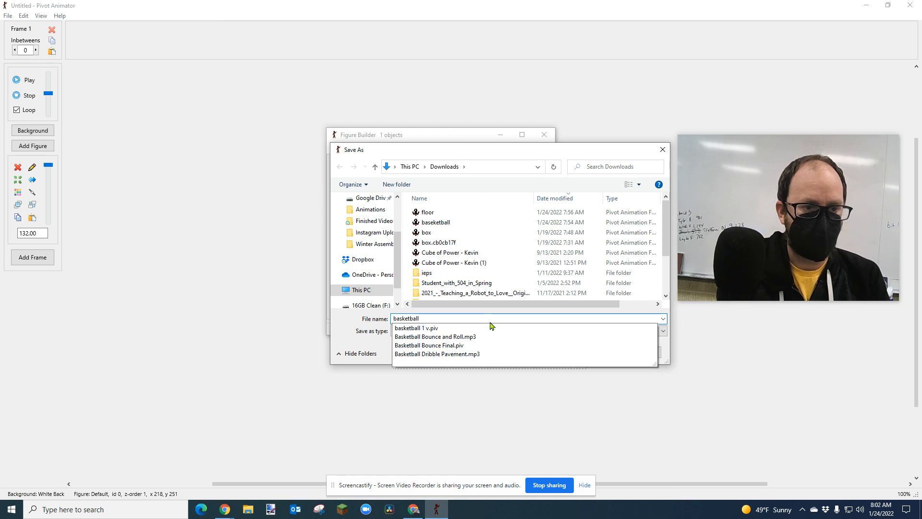
key(Return)
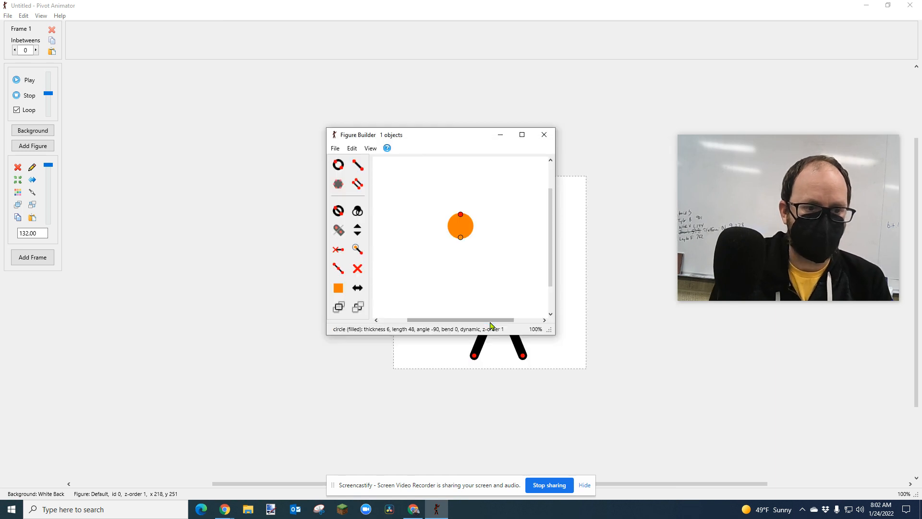
Add the basketball to the animation, place it just below the stick figure's left-side hand and select the stick figure.
click(336, 149)
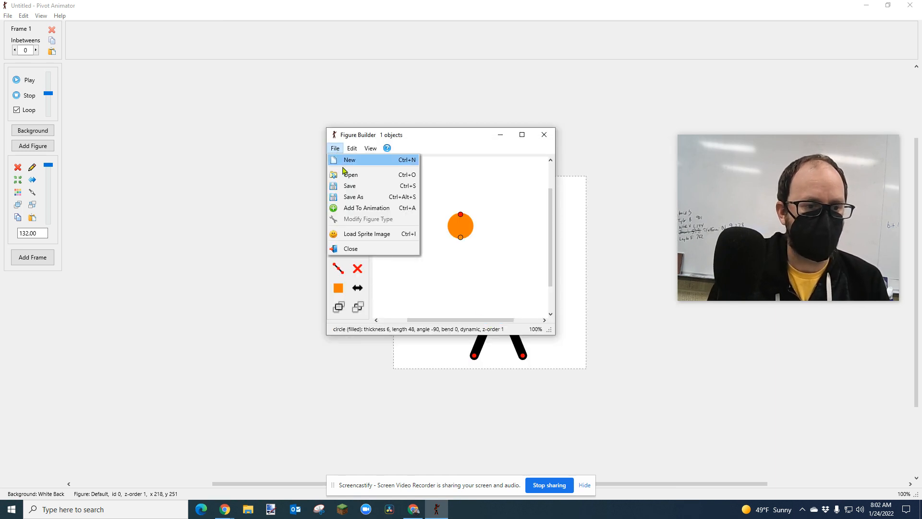
click(385, 209)
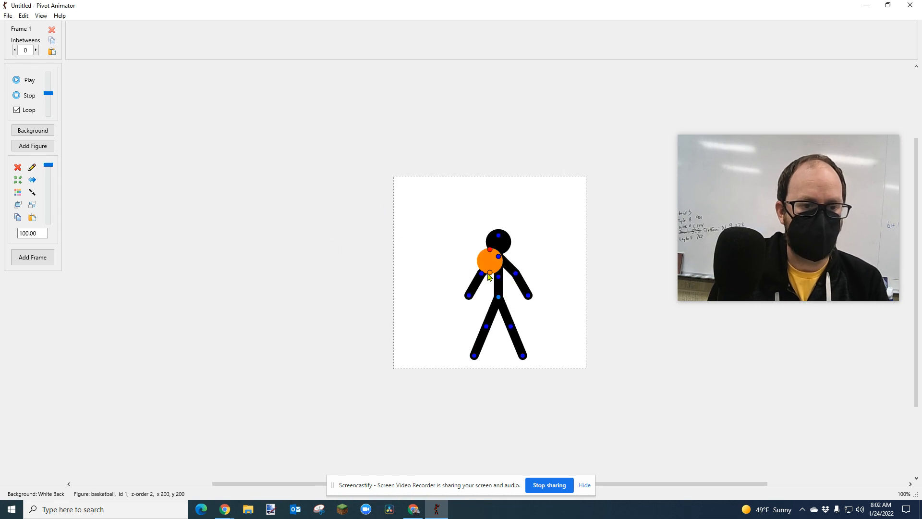
drag(490, 273, 456, 326)
click(499, 299)
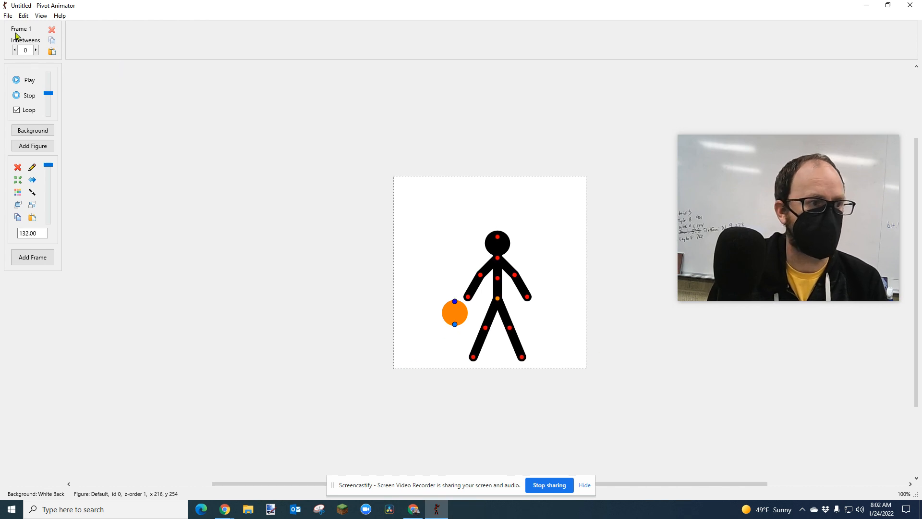
Reopen the Figure Builder for creating a figure type, convert the orange circle into a line and rotate it to horizontal.
click(8, 15)
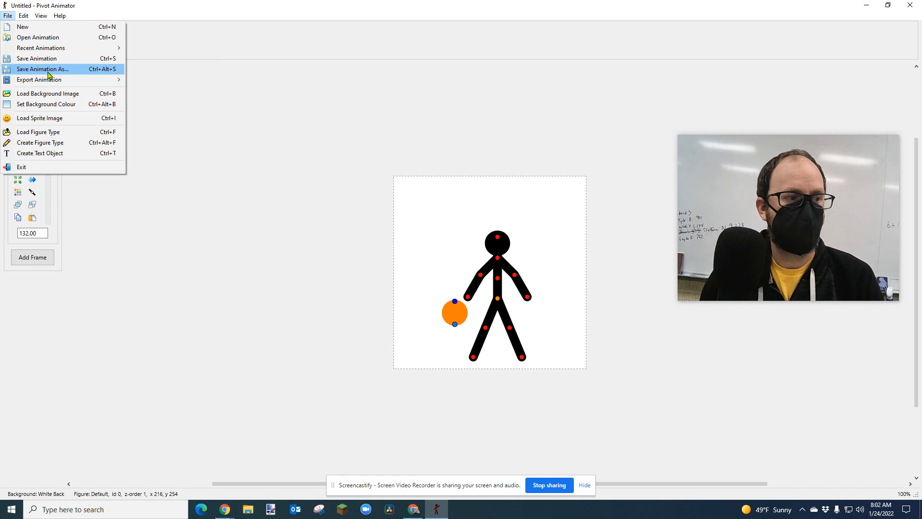
click(73, 146)
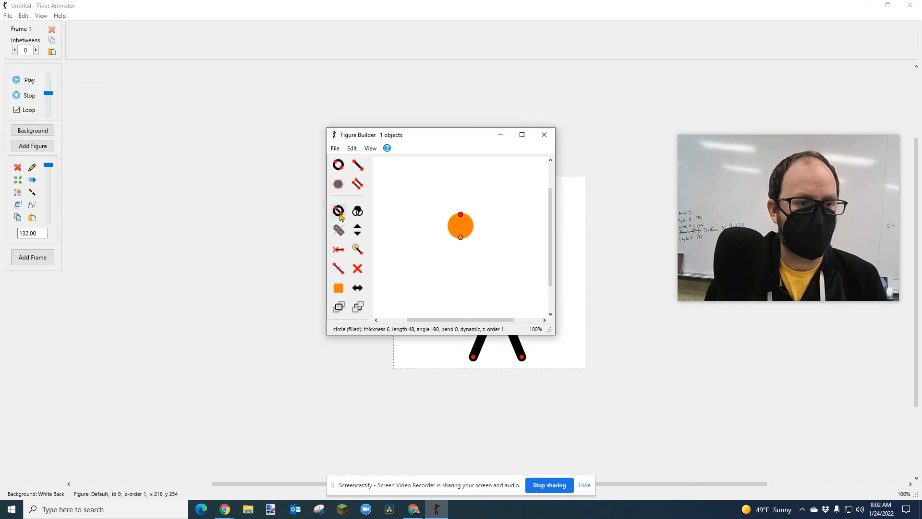
click(339, 213)
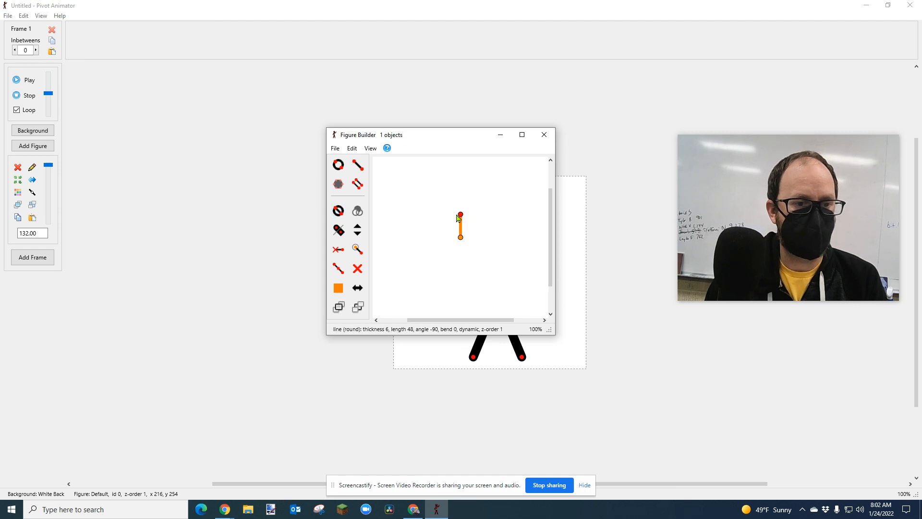
drag(461, 215, 483, 239)
Colour the line black and stretch it horizontally across the builder canvas to a length of about 320.
click(338, 288)
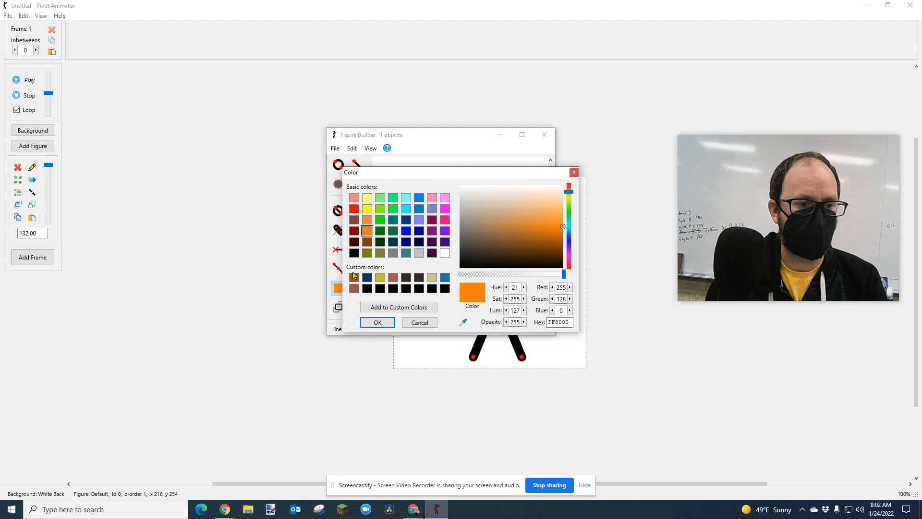
click(354, 254)
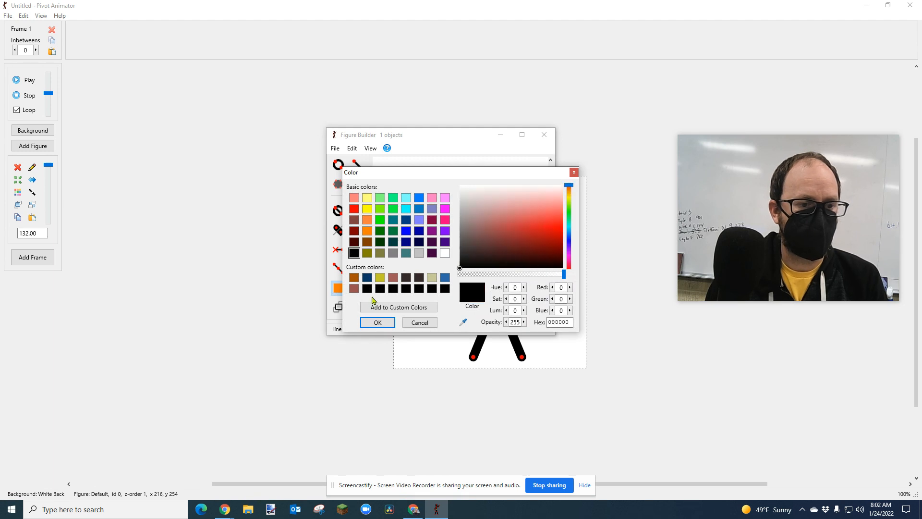
click(377, 322)
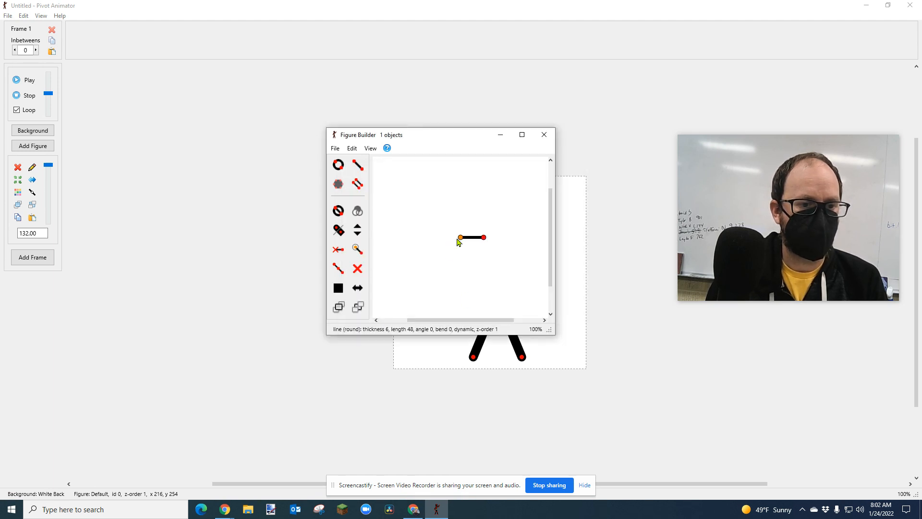
drag(461, 240, 388, 265)
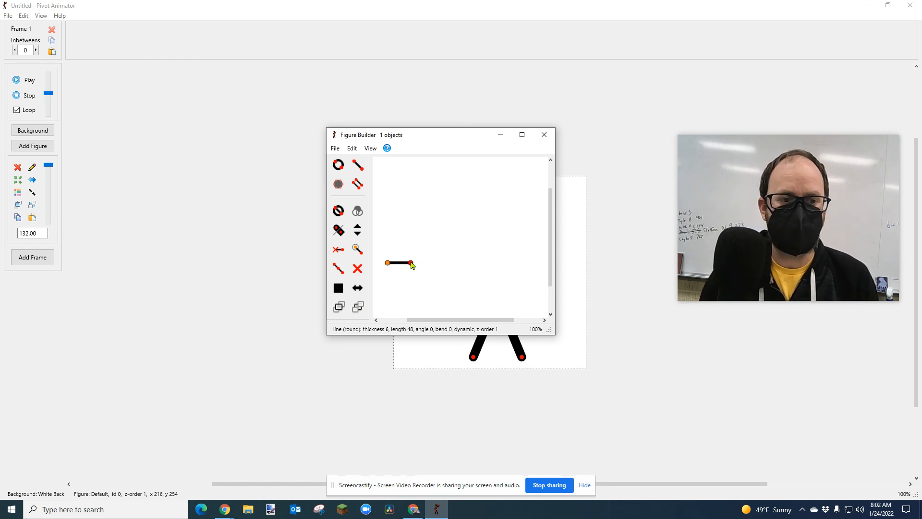
drag(412, 264, 542, 268)
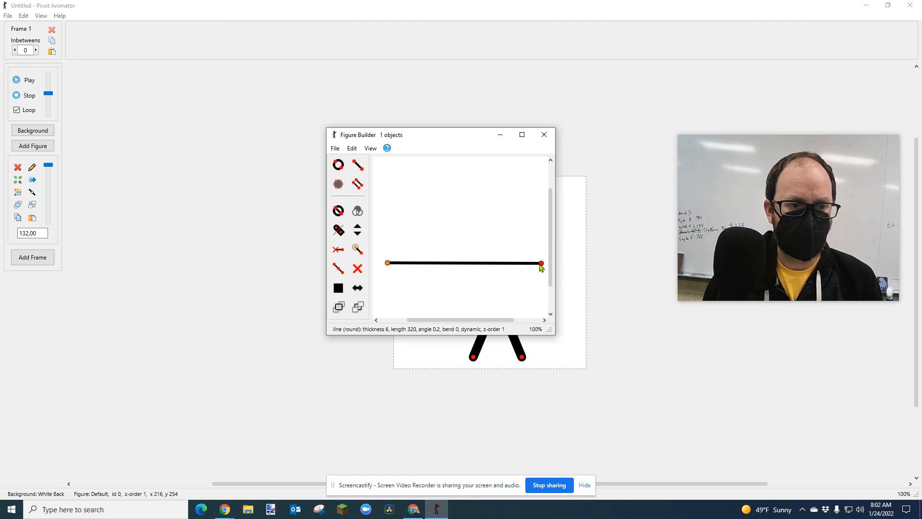
Save the black line figure in Downloads as "floor", replacing the existing file.
click(335, 148)
click(367, 198)
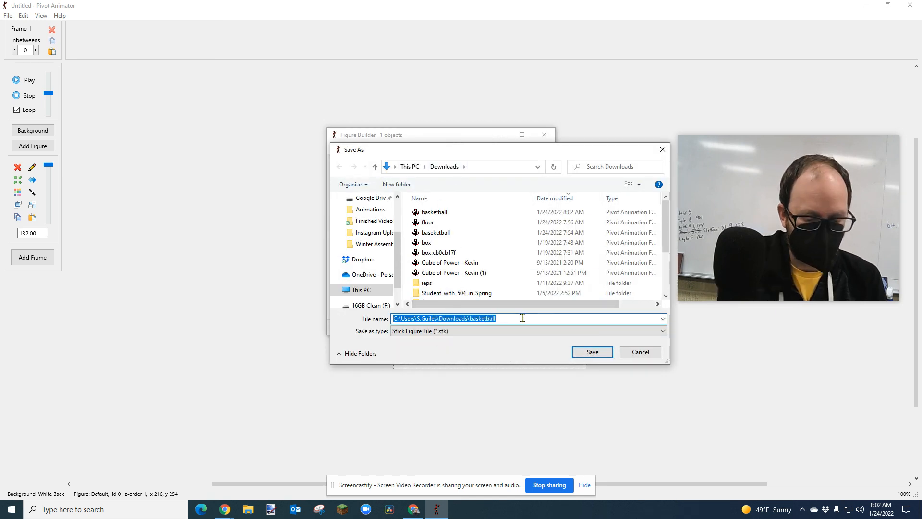
text(floor)
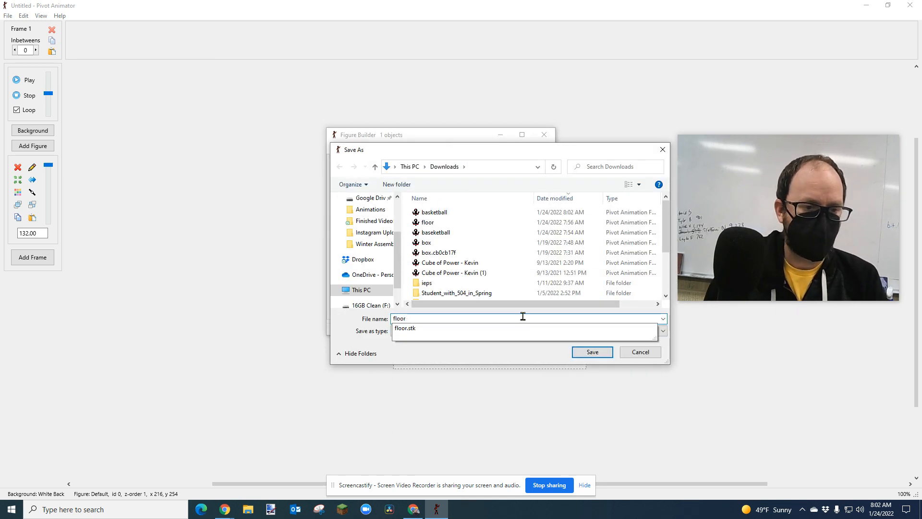
click(591, 351)
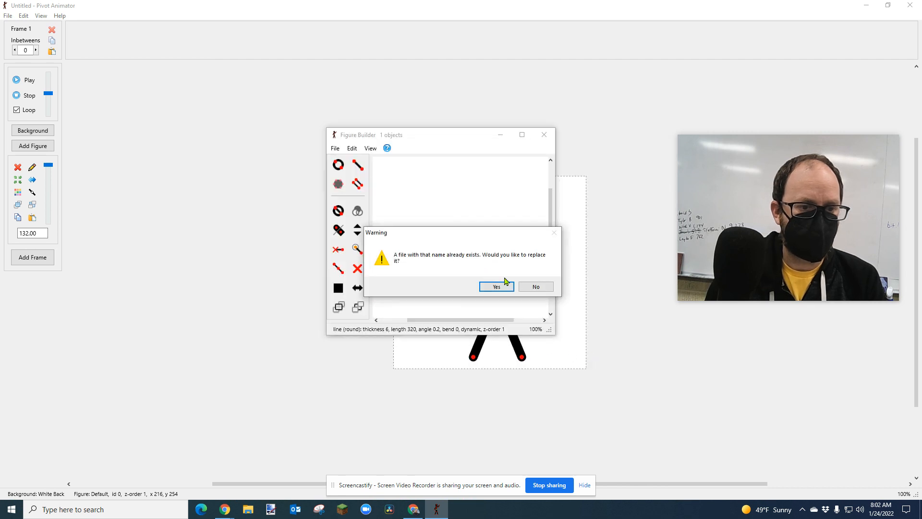
click(499, 287)
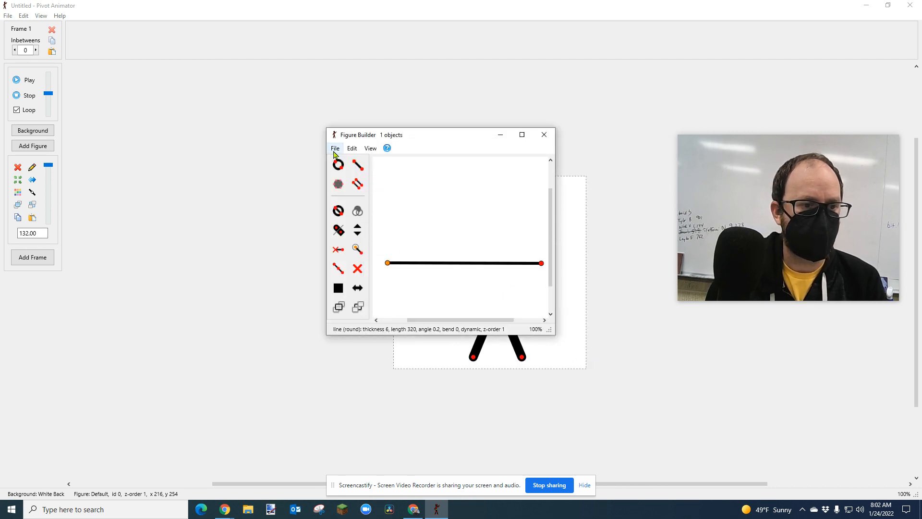
Add the floor to the animation and place it near the canvas's lower edge, stretched across the full width.
click(335, 148)
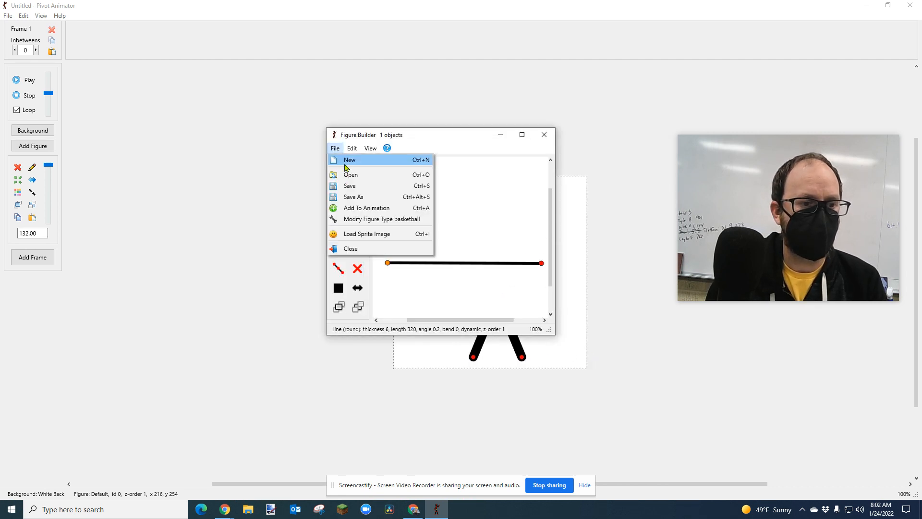
click(370, 209)
drag(492, 274, 398, 358)
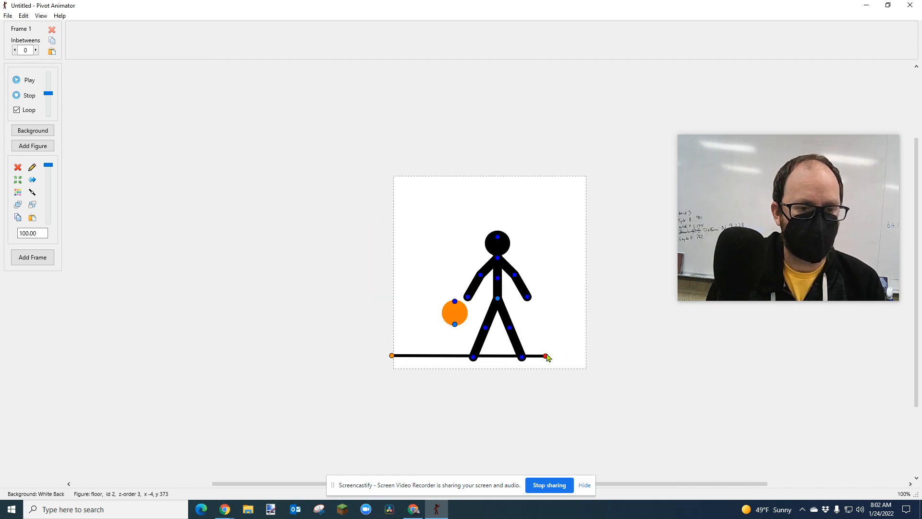
drag(549, 358, 590, 358)
Stand the stick figure on the floor with its legs closer together and colour it dark red (#800000).
drag(498, 303, 489, 320)
click(18, 192)
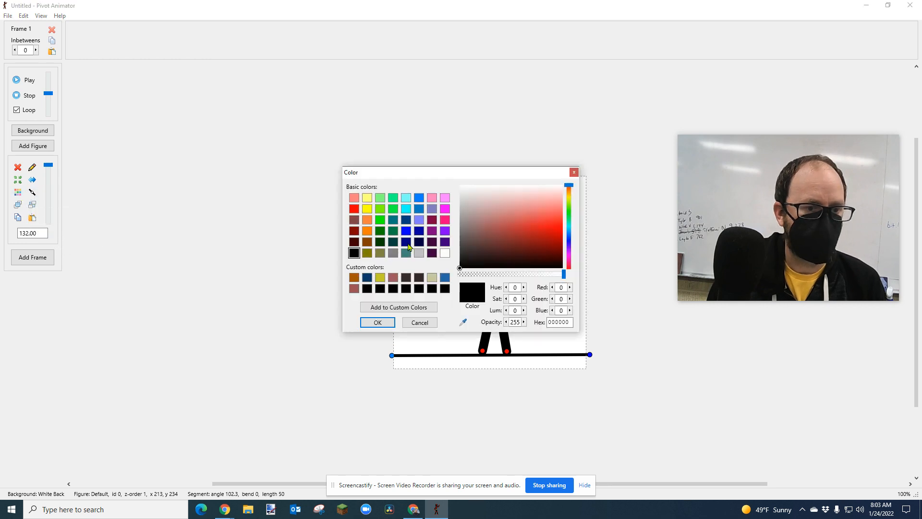
click(354, 231)
click(379, 323)
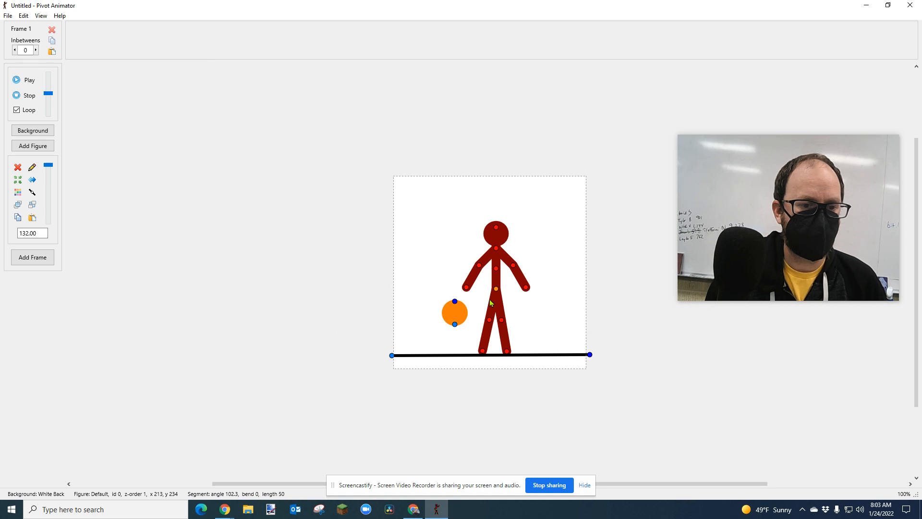
Raise the stick figure's left-side forearm to nearly horizontal and position the basketball directly under that hand.
drag(495, 292, 478, 261)
click(454, 302)
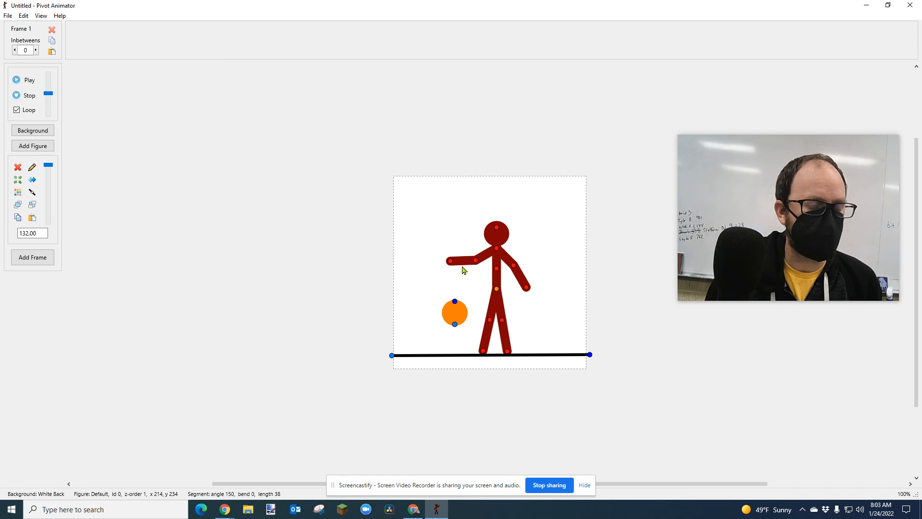
click(456, 301)
drag(455, 297, 456, 291)
drag(455, 326, 451, 288)
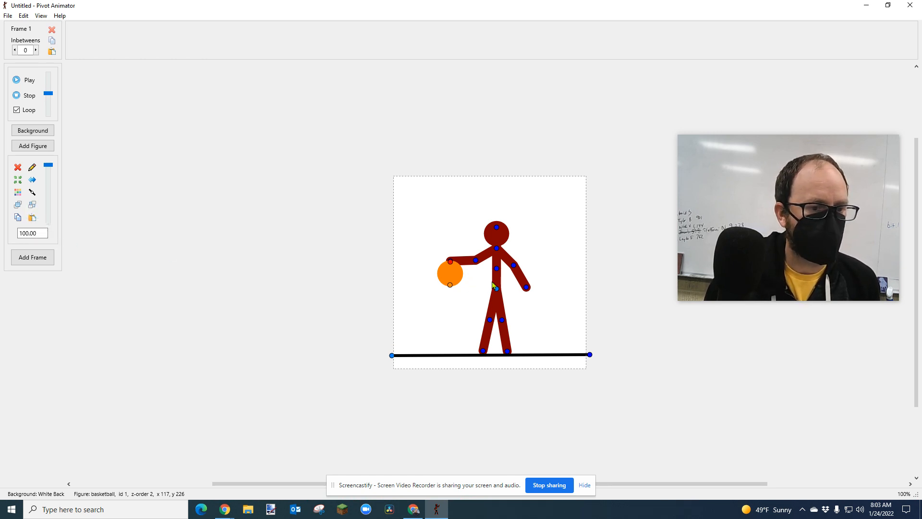
Lower the basketball's layer order behind the stick figure and add the starting pose as frame 1.
click(32, 206)
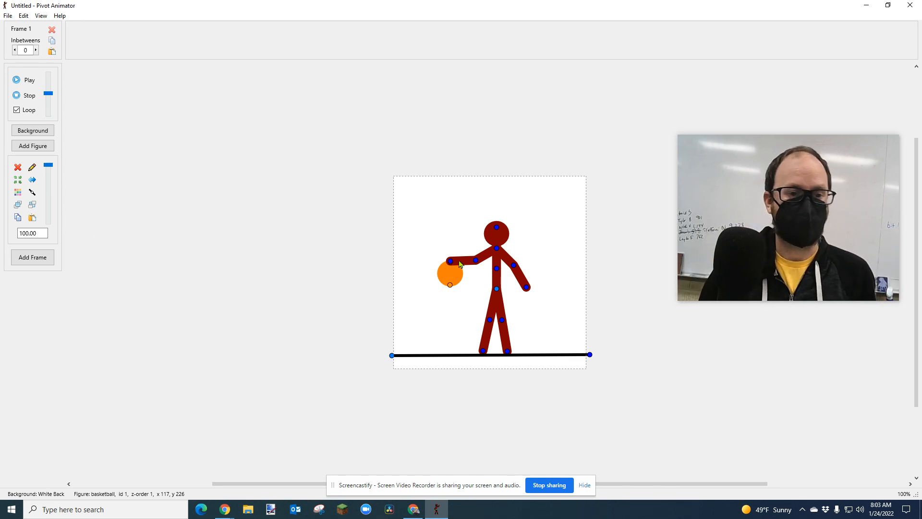
click(497, 289)
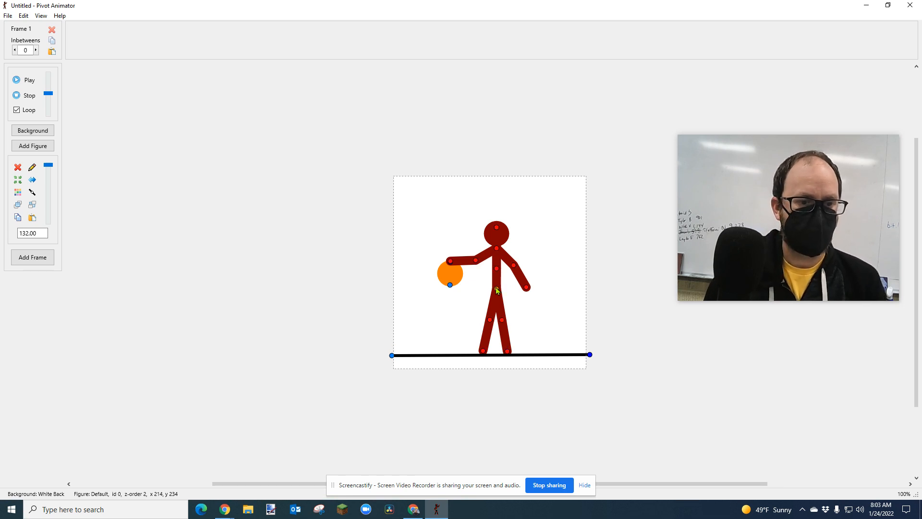
click(450, 286)
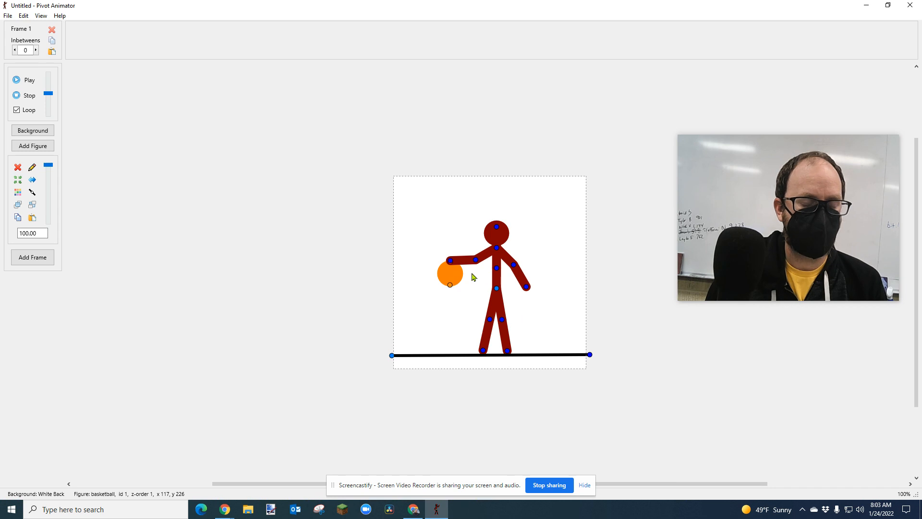
key(Return)
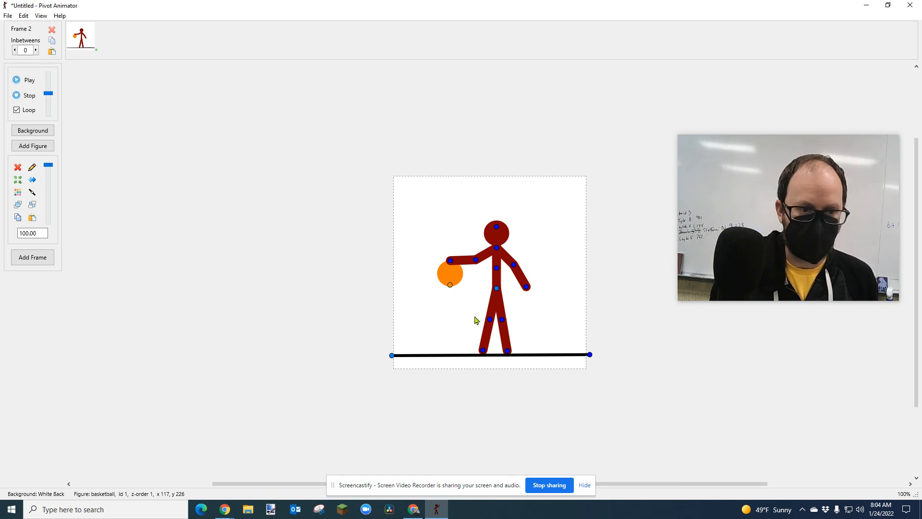
Move the basketball straight down about 10 pixels below its frame 1 position, to about y 236.
key(Down)
key(Down)
key(Down)
key(Down)
key(Down)
key(Down)
key(Down)
key(Down)
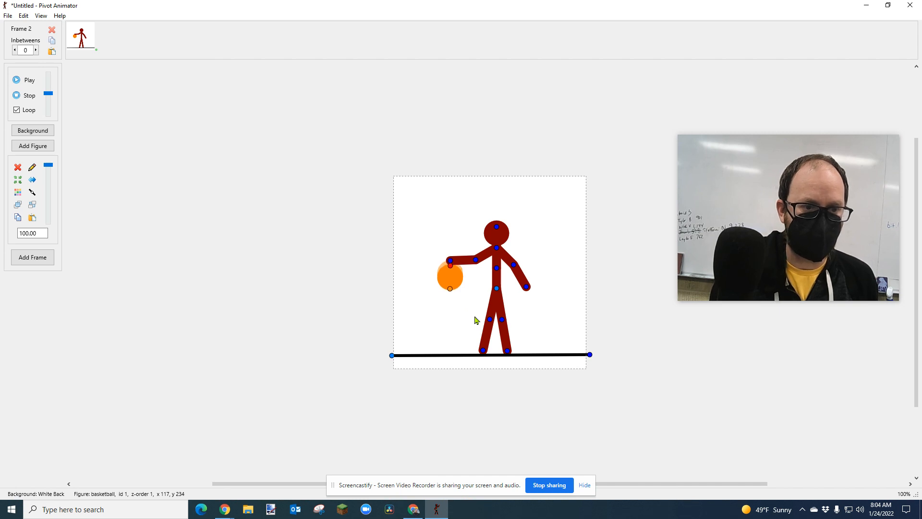
Lower the left-side forearm so the hand meets the basketball, at an angle of about 168°, and add frame 2.
scroll(464, 282, up, 2)
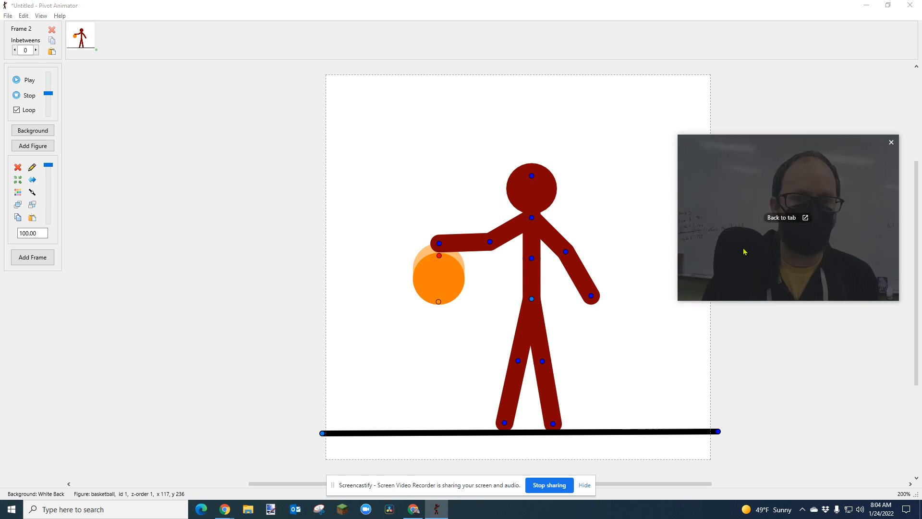
drag(745, 251, 758, 219)
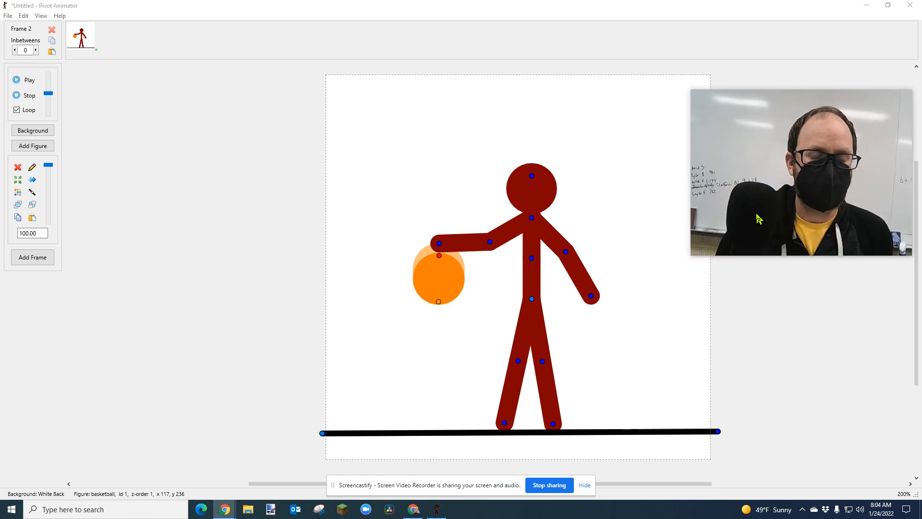
click(439, 244)
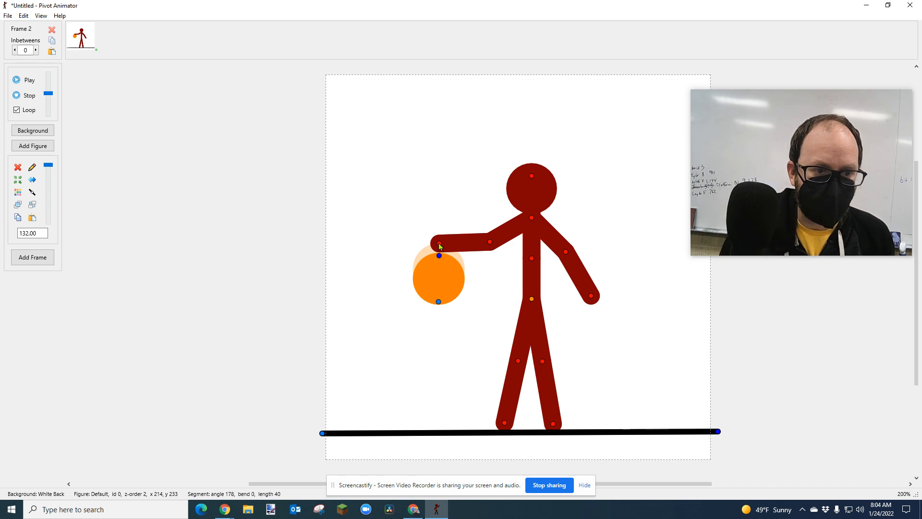
drag(439, 244, 440, 247)
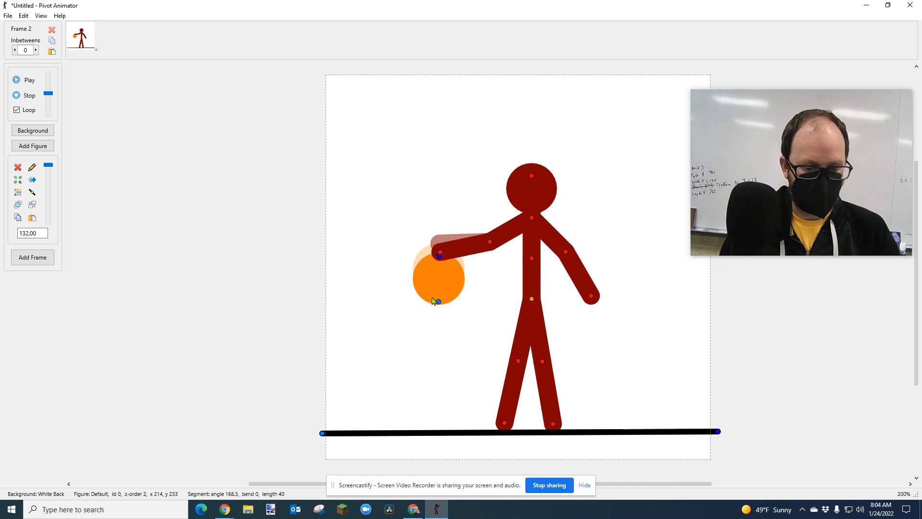
key(Return)
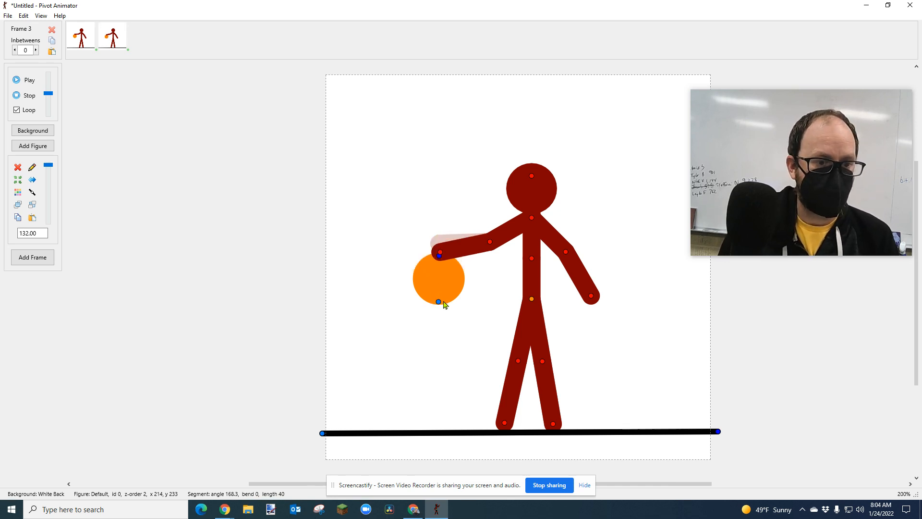
Move the basketball further straight down to about y 252.5 for frame 3.
click(439, 302)
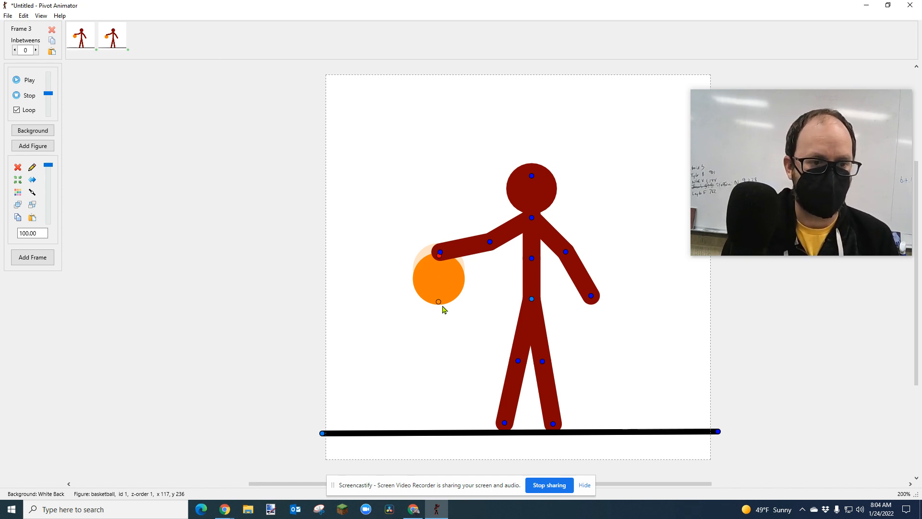
key(Down)
key(Down)
key(Down)
key(Down)
key(Down)
key(Down)
key(Down)
key(Down)
key(Down)
key(Down)
key(Down)
key(Down)
key(Down)
key(Down)
key(Down)
key(Down)
key(Down)
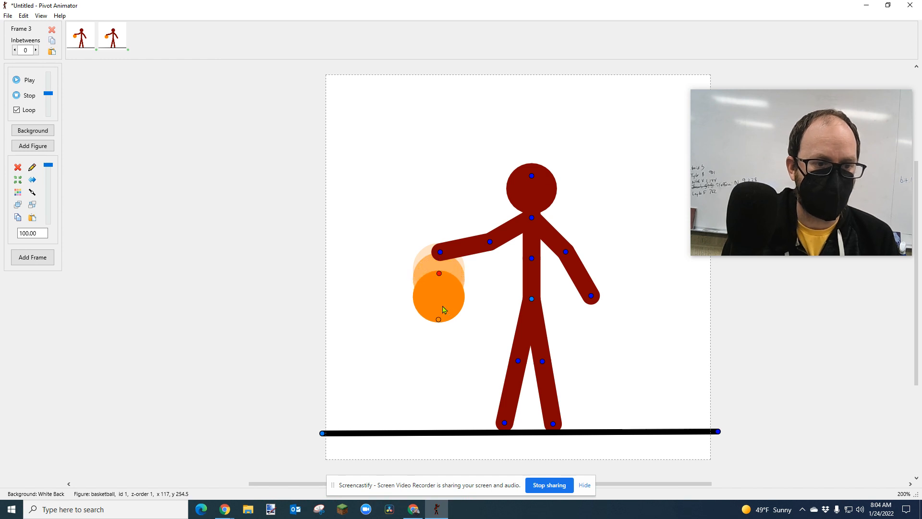
key(Up)
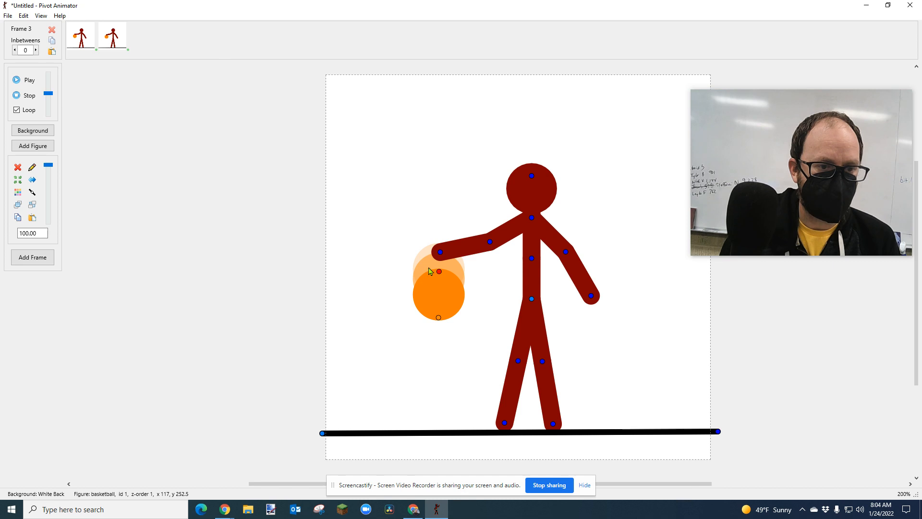
Lower the left-side forearm and elbow slightly to follow the falling basketball and add frame 3.
click(442, 256)
drag(442, 256, 442, 258)
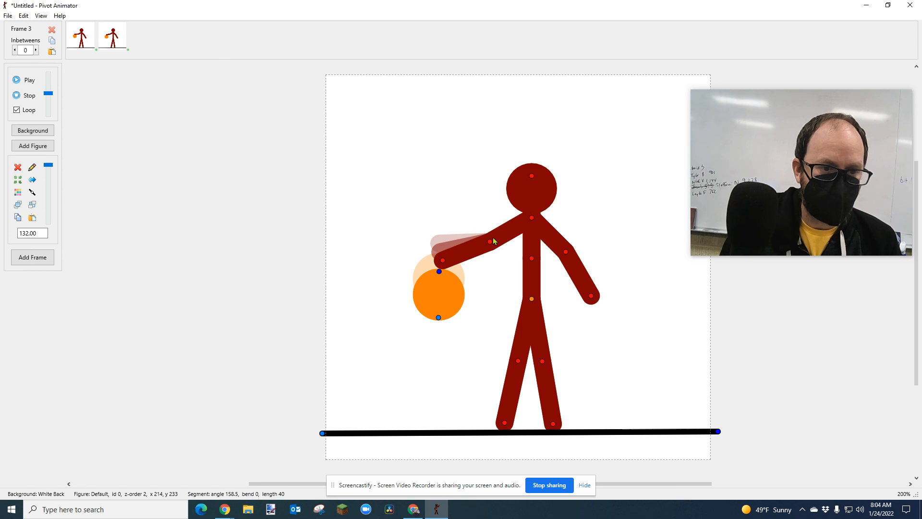
drag(489, 242, 492, 244)
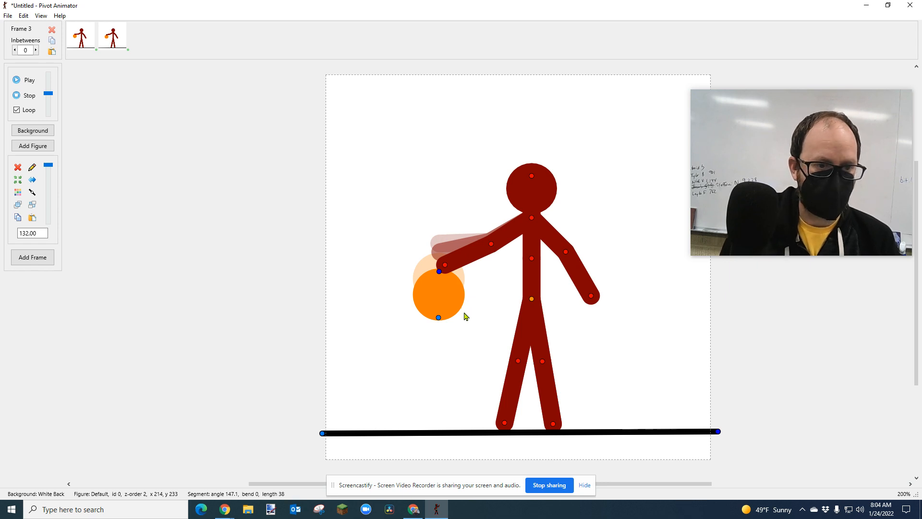
key(space)
Move the basketball straight down to about y 274.5, lower the left-side upper arm to about 136°, and add frame 4.
click(438, 319)
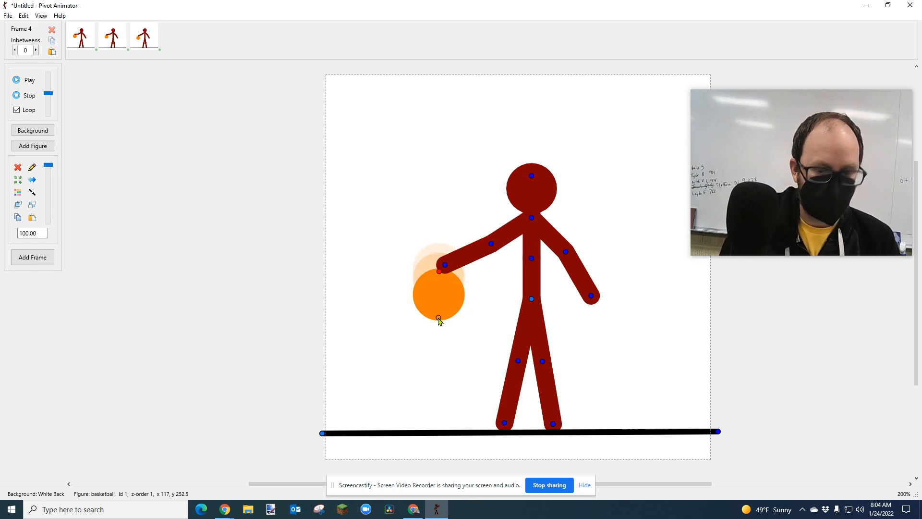
drag(439, 320, 438, 335)
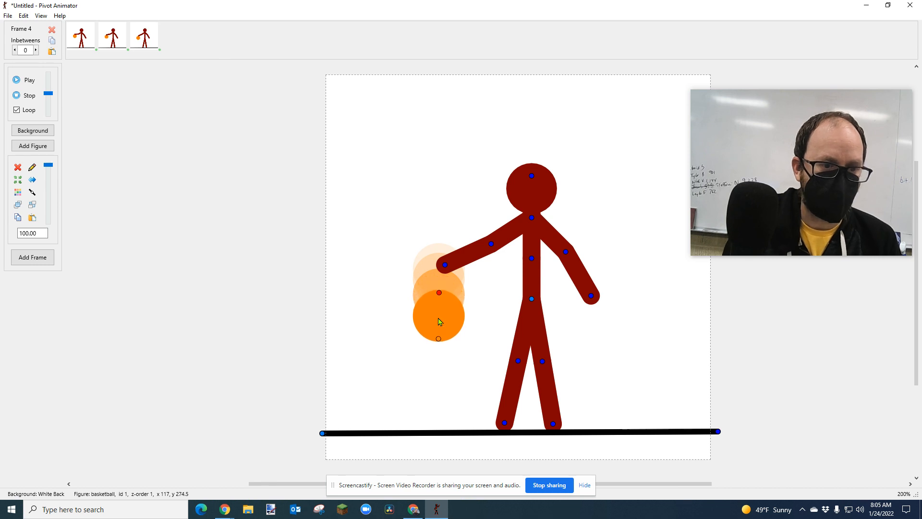
click(491, 247)
drag(490, 246, 490, 247)
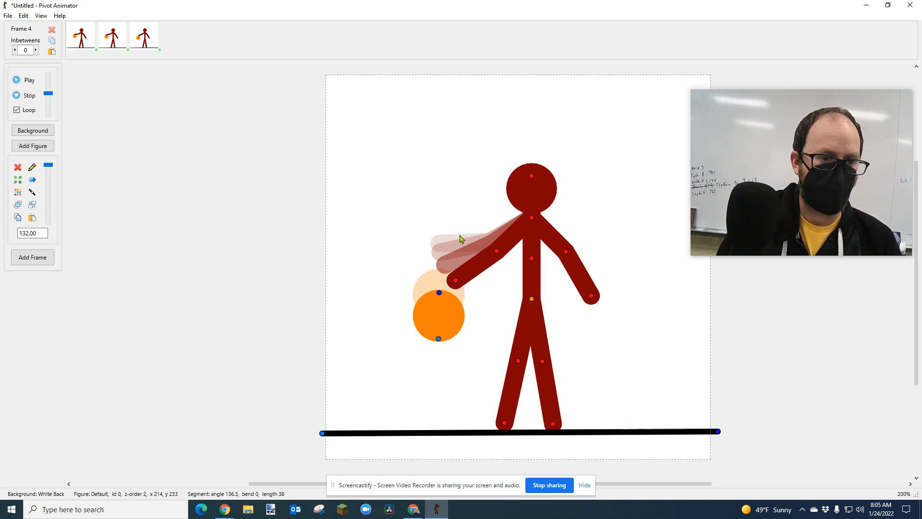
key(space)
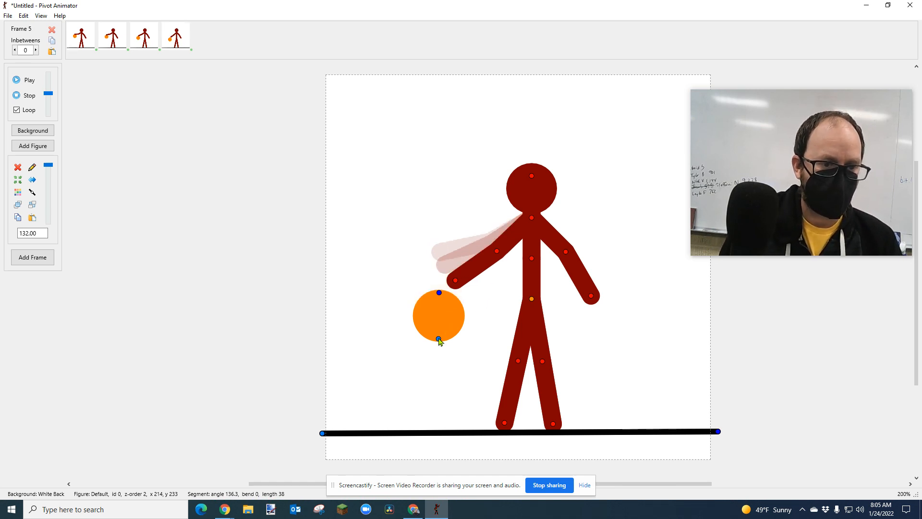
Move the basketball straight down to about y 301 for frame 5.
click(438, 339)
key(Down)
key(Down)
key(Down)
key(Down)
key(Down)
key(Down)
key(Down)
key(Down)
key(Down)
key(Down)
key(Down)
key(Down)
key(Down)
key(Down)
key(Down)
key(Down)
key(Down)
key(Down)
key(Down)
key(Down)
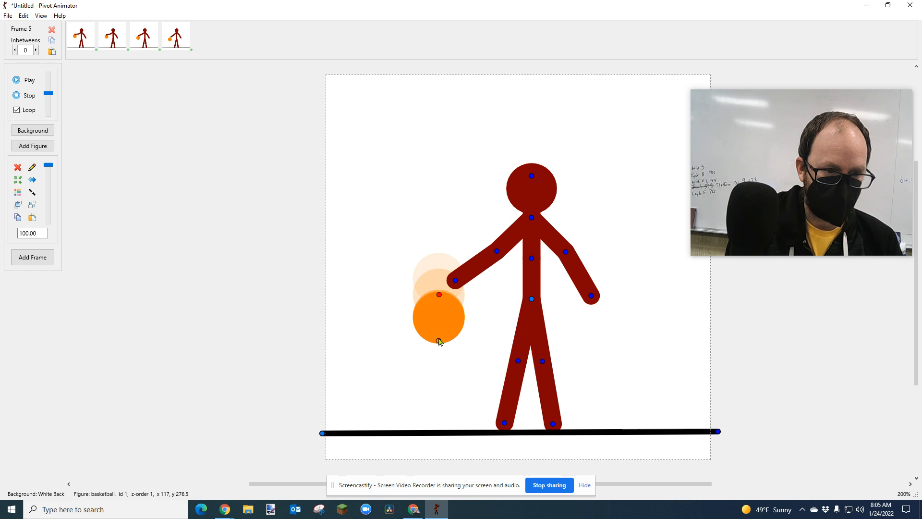
key(Down)
key(Down)
key(Down)
key(Down)
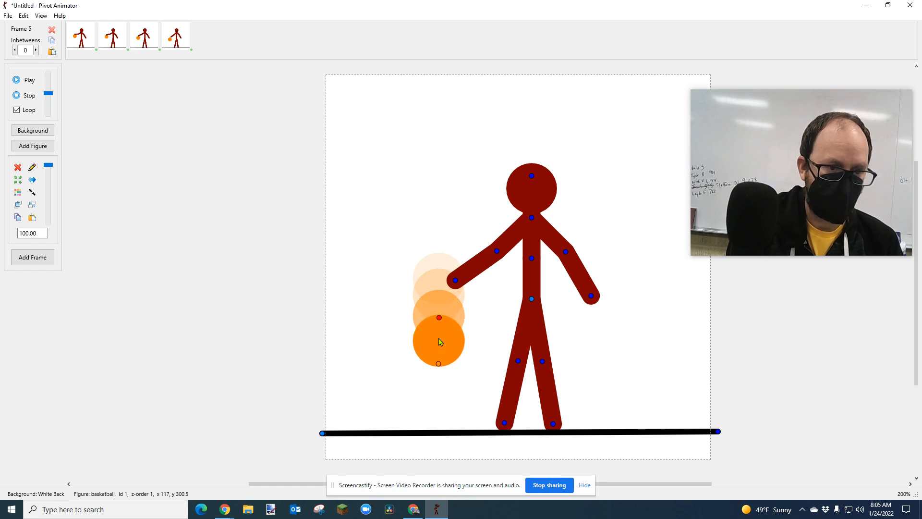
Lower the left-side upper arm to an angle of about 124° and add frame 5.
click(497, 252)
key(Down)
key(Down)
key(Down)
key(Down)
key(Down)
key(Down)
key(Down)
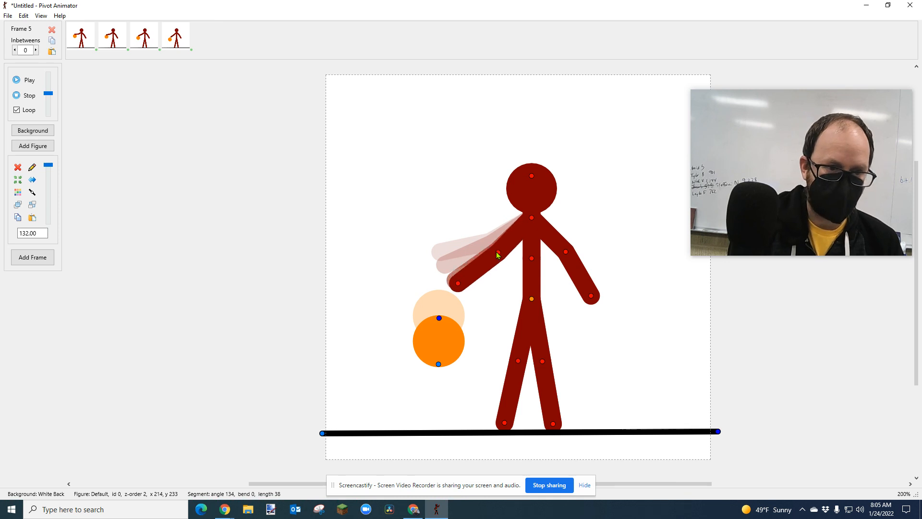
key(Down)
key(Down)
key(Down)
key(Down)
key(Down)
key(Down)
key(Down)
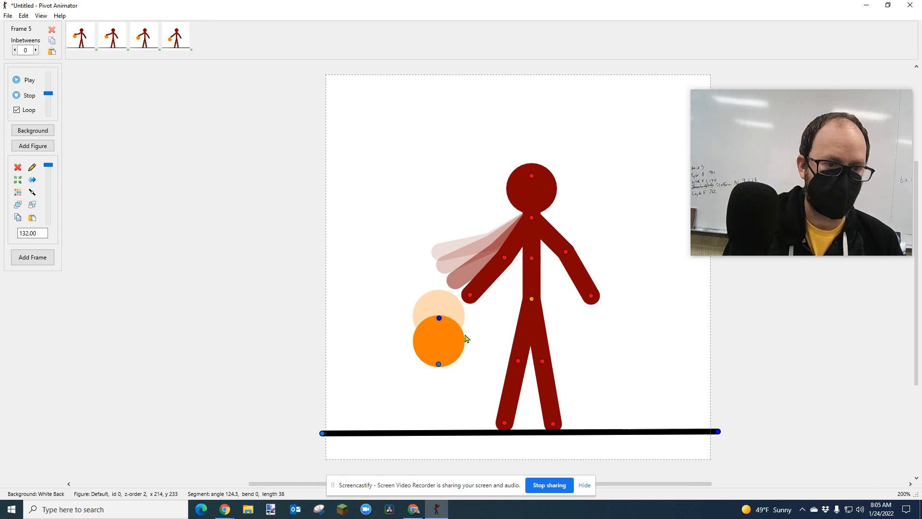
key(ctrl+f)
Move the basketball straight down to about y 332, lower the left-side upper arm to about 118°, and add frame 6.
click(439, 365)
key(Down)
key(Down)
key(Down)
key(Down)
key(Down)
key(Down)
key(Down)
key(Down)
key(Down)
key(Down)
key(Down)
key(Down)
key(Down)
key(Down)
key(Down)
key(Down)
key(Down)
key(Down)
key(Down)
key(Down)
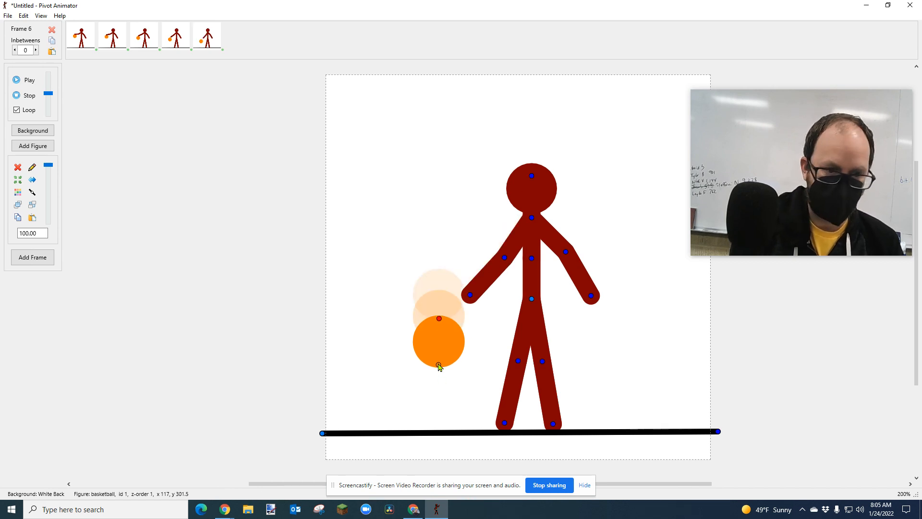
key(Down)
key(Down)
key(Down)
key(Down)
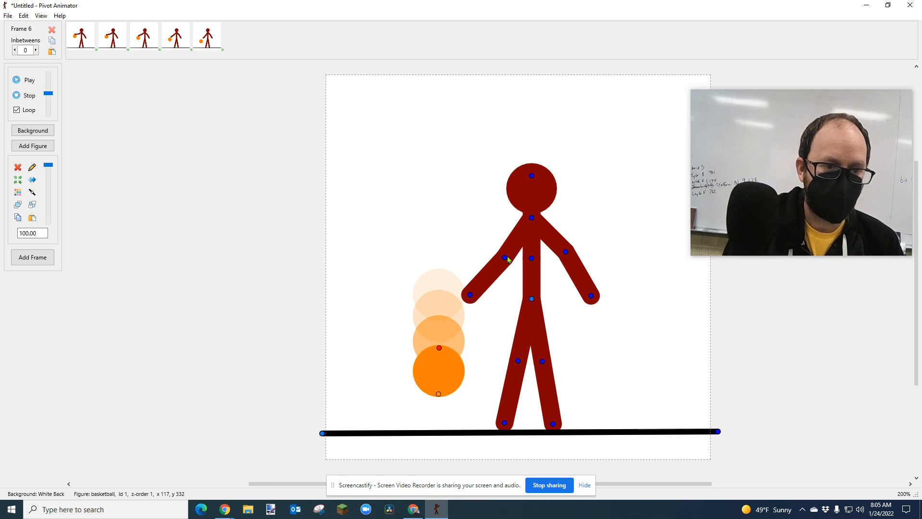
drag(504, 257, 503, 257)
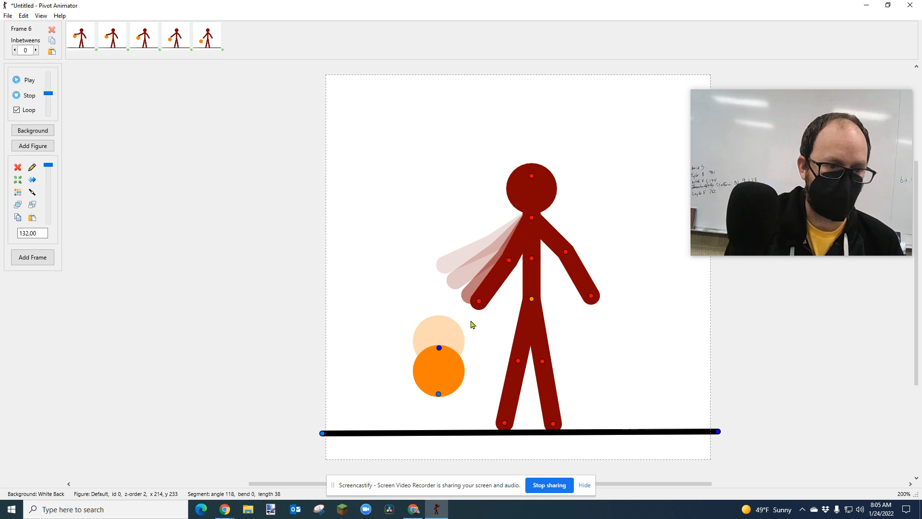
key(Return)
Move the basketball straight down to about y 367.5 so it touches the black floor for frame 7.
click(438, 394)
key(Down)
key(Down)
key(Down)
key(Down)
key(Down)
key(Down)
key(Down)
key(Down)
key(Down)
key(Down)
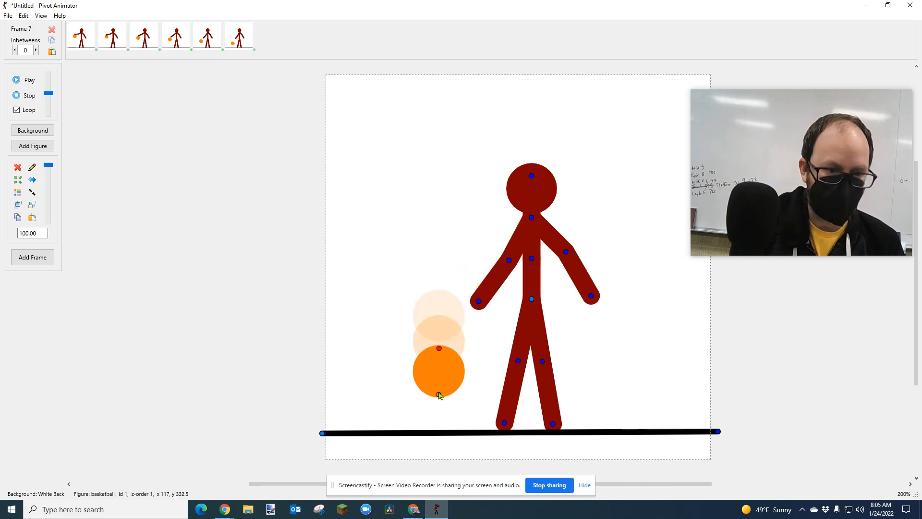
key(Down)
key(Down)
key(Down)
key(Down)
key(Down)
key(Down)
key(Down)
key(Down)
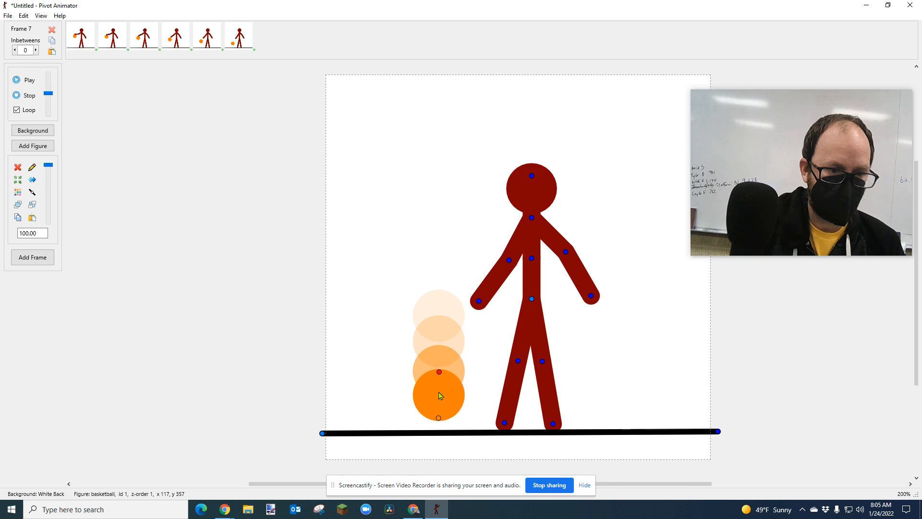
key(Down)
key(Down)
key(Down)
key(Down)
key(Down)
key(Down)
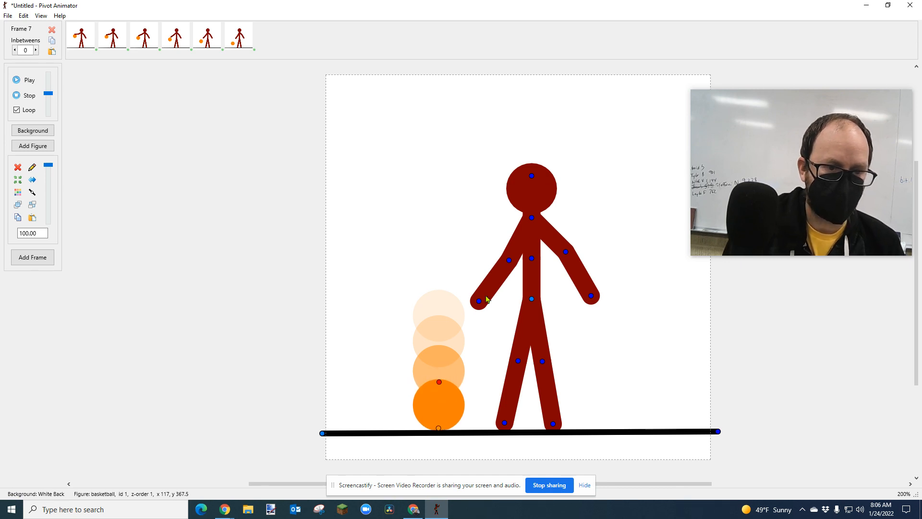
Lower the left-side upper arm slightly to an angle of about 115° and add frame 7.
click(509, 264)
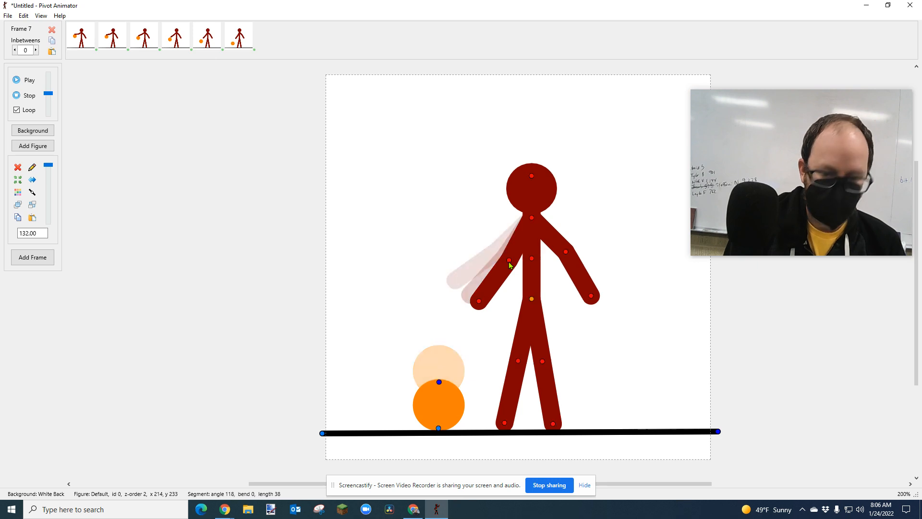
drag(509, 263, 511, 263)
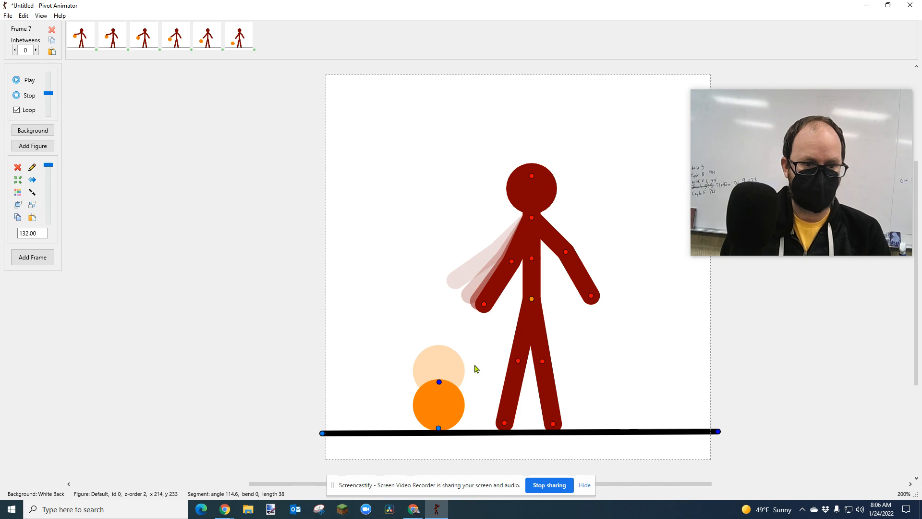
key(ctrl+f)
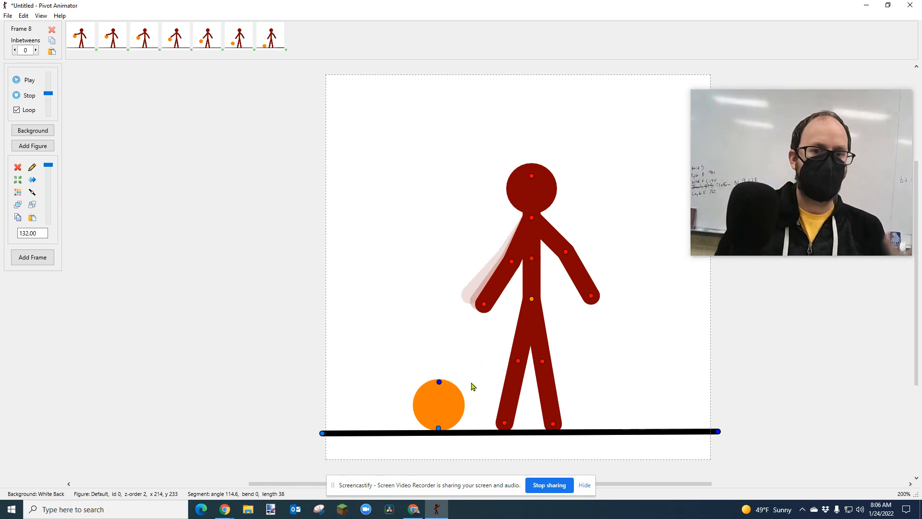
Raise the basketball slightly off the floor to about y 364.5, lift the left-side upper arm to about 118°, and add frame 8.
click(439, 429)
drag(436, 430, 436, 426)
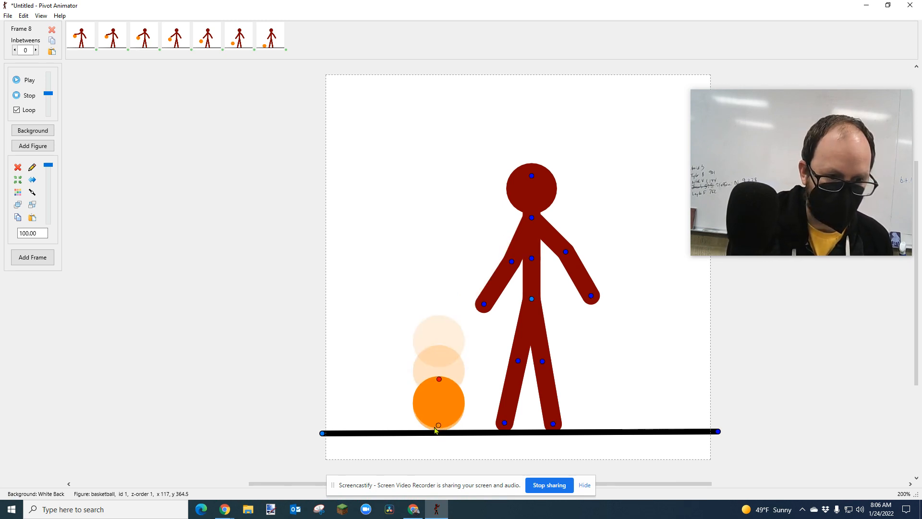
click(512, 262)
drag(512, 264, 512, 263)
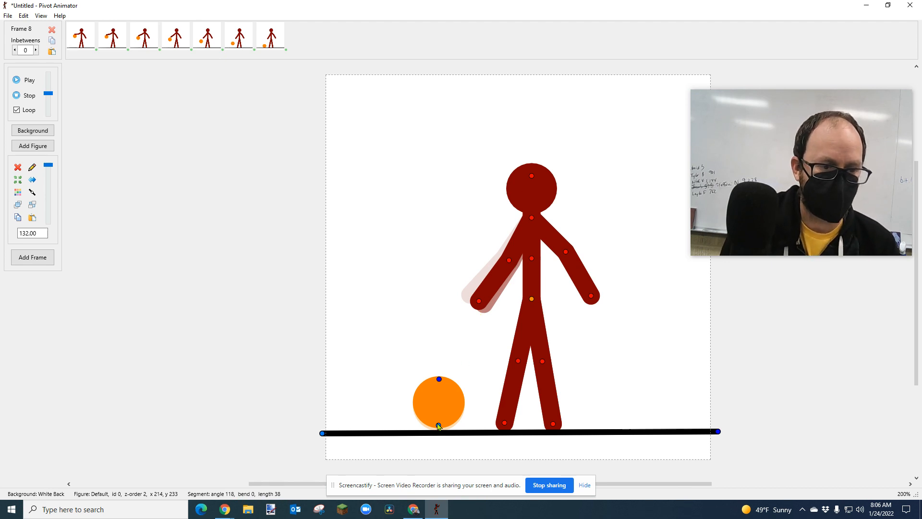
key(Return)
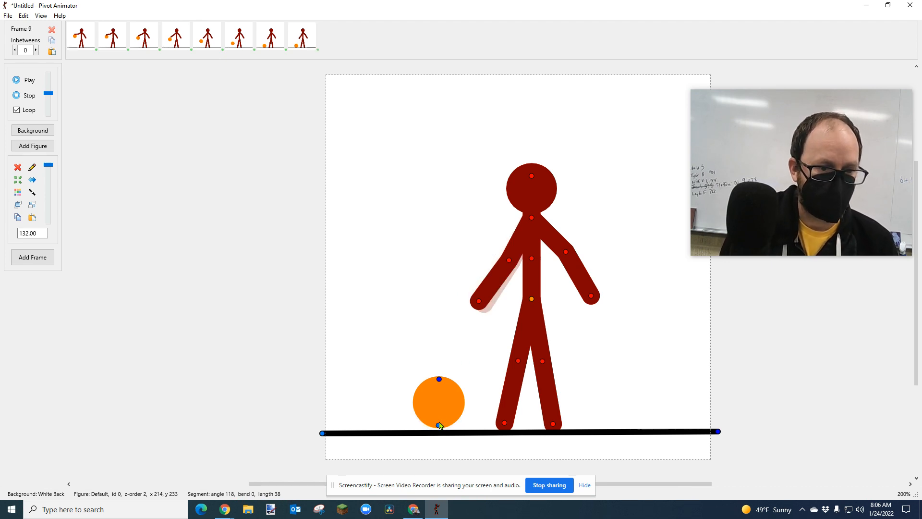
Move the basketball straight up to about y 353.5 for frame 9.
click(439, 426)
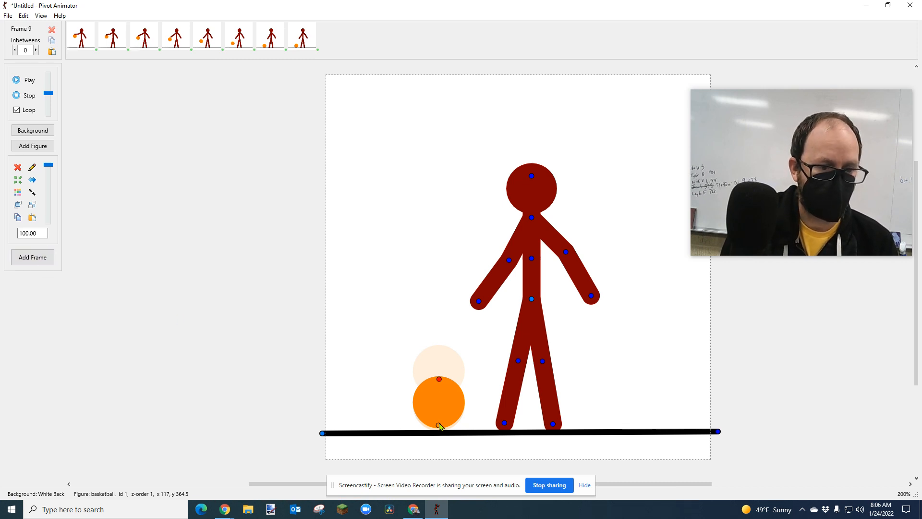
key(Up)
key(Up)
key(Up)
key(Up)
key(Up)
key(Up)
key(Up)
key(Up)
key(Up)
key(Up)
key(Up)
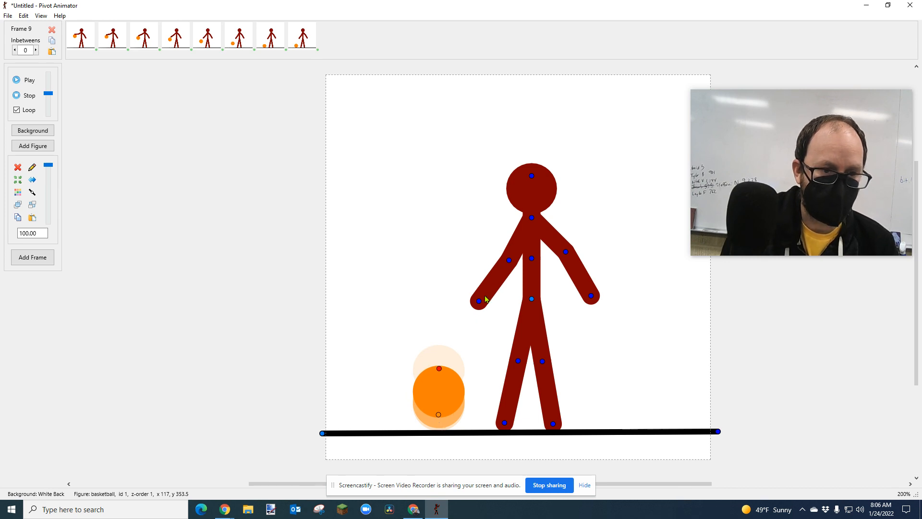
Raise the left-side upper arm to an angle of about 127° and add frame 9.
drag(509, 260, 505, 257)
key(Left)
key(Left)
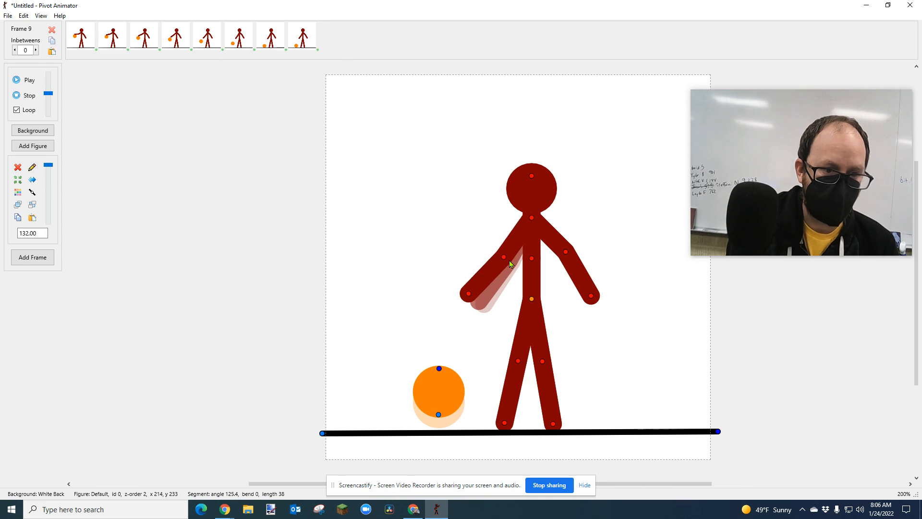
key(Return)
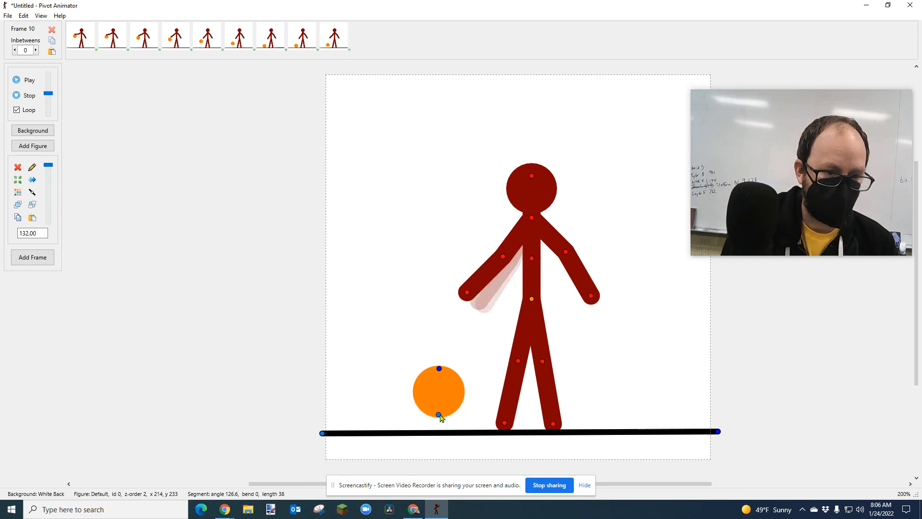
Move the basketball straight up to about y 332, raise the left-side upper arm to about 138.5°, and add frame 10.
click(437, 415)
key(Up)
key(Up)
key(Up)
key(Up)
key(Up)
key(Up)
key(Up)
key(Up)
key(Up)
key(Up)
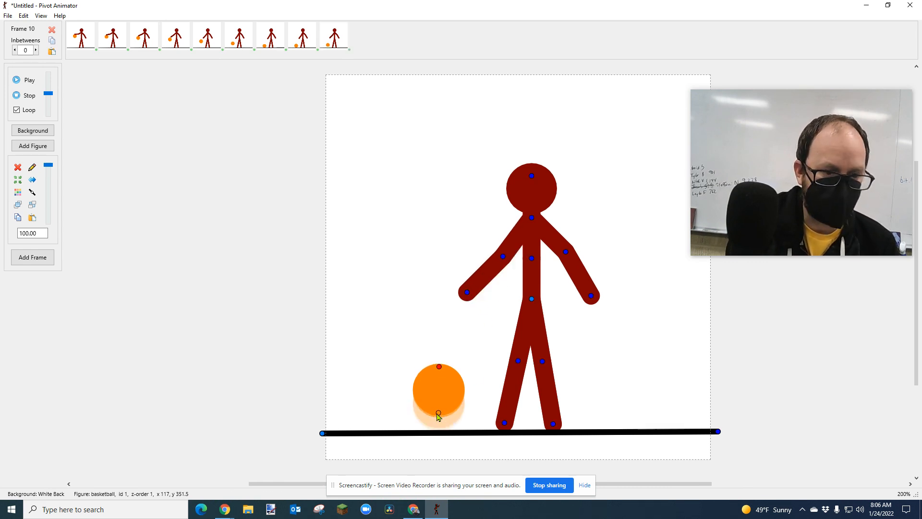
key(Up)
key(Up)
key(Up)
key(Up)
key(Up)
key(Up)
key(Up)
key(Up)
key(Up)
key(Up)
key(Up)
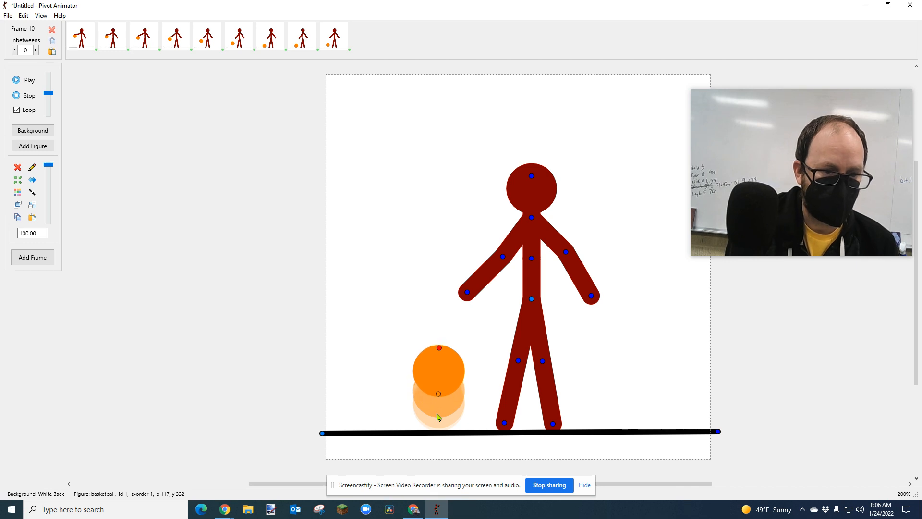
drag(503, 256, 505, 260)
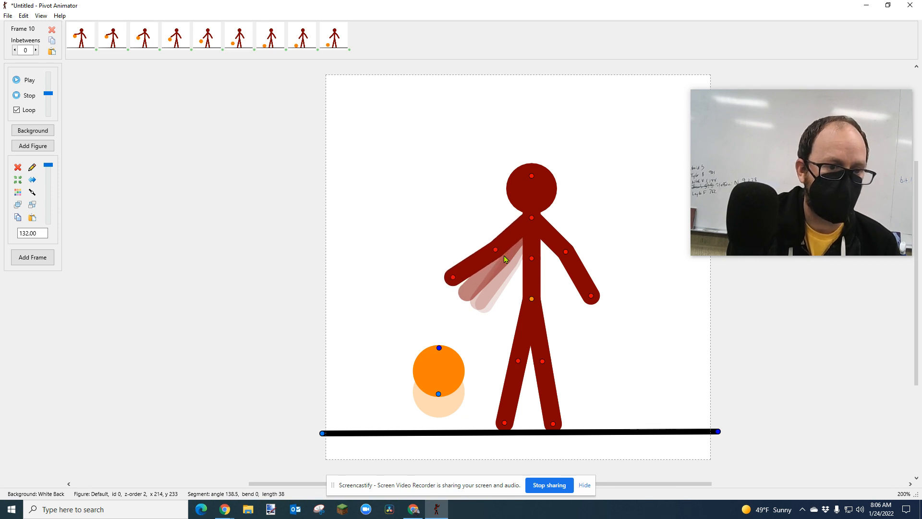
key(Return)
Move the basketball straight up to about y 304 for frame 11.
click(438, 394)
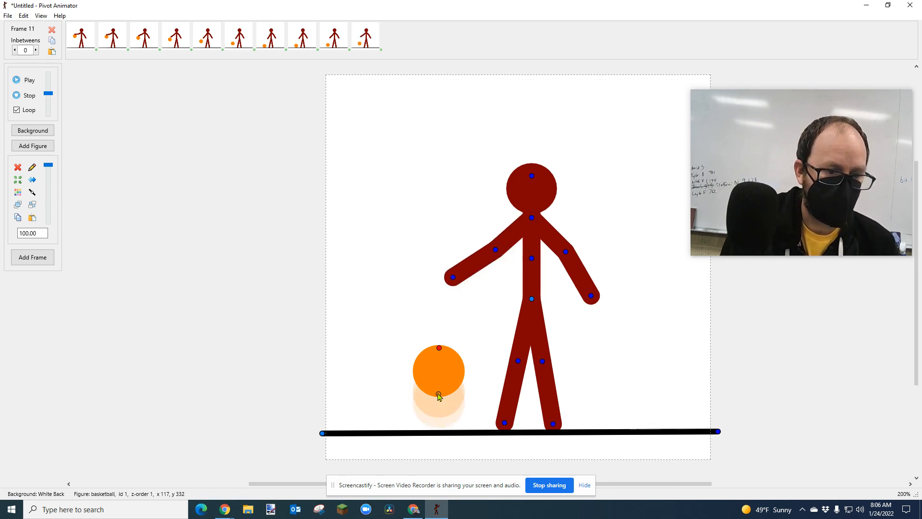
key(Up)
key(Up)
key(Up)
key(Up)
key(Up)
key(Up)
key(Up)
key(Up)
key(Up)
key(Up)
key(Up)
key(Up)
key(Up)
key(Up)
key(Up)
key(Up)
key(Up)
key(Up)
key(Up)
key(Up)
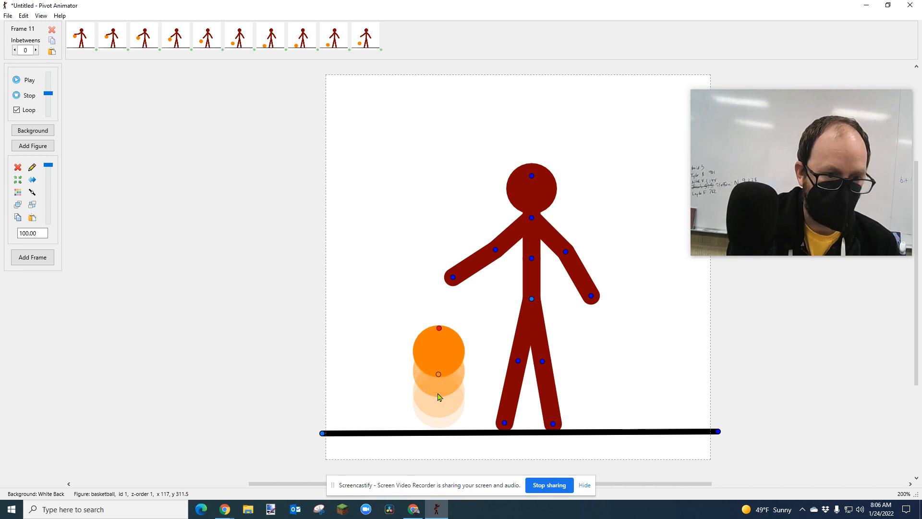
key(Up)
key(Up)
key(Up)
key(Up)
key(Up)
key(Up)
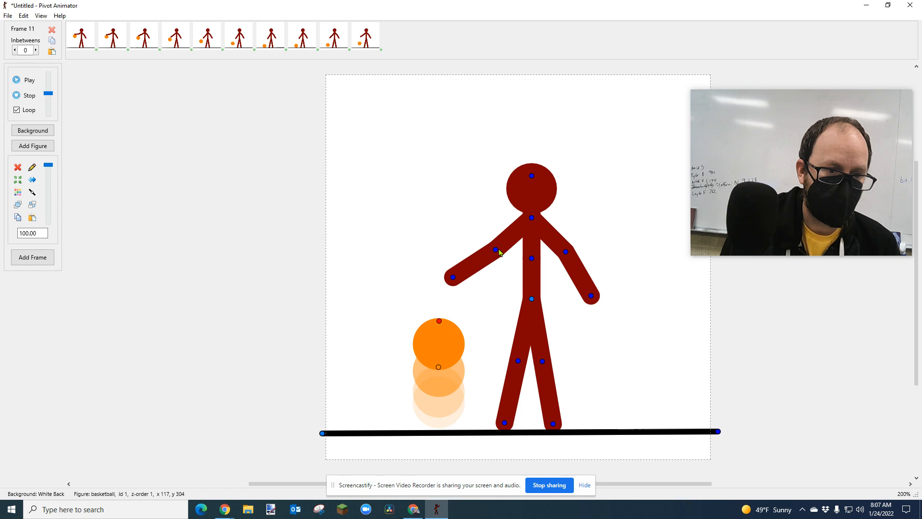
Raise the left-side upper arm to about 146° and its forearm to about 159°, and add frame 11.
drag(494, 248, 495, 249)
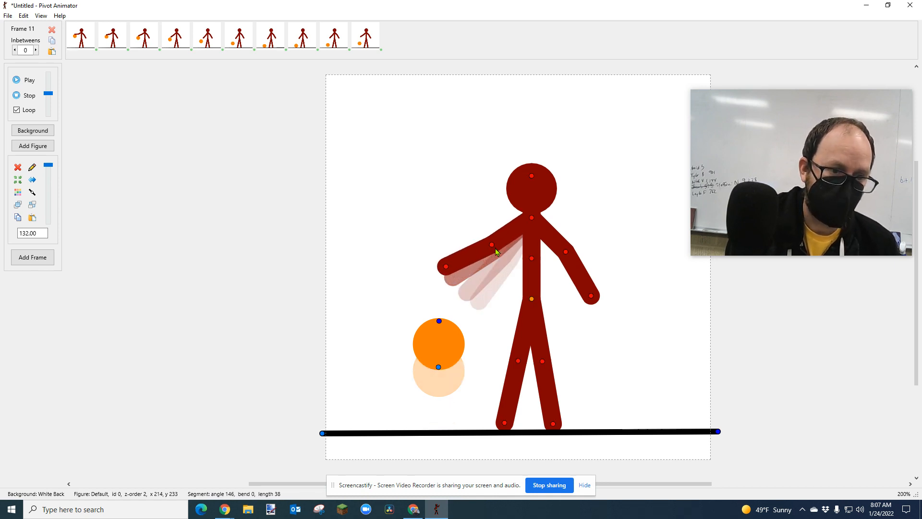
click(445, 268)
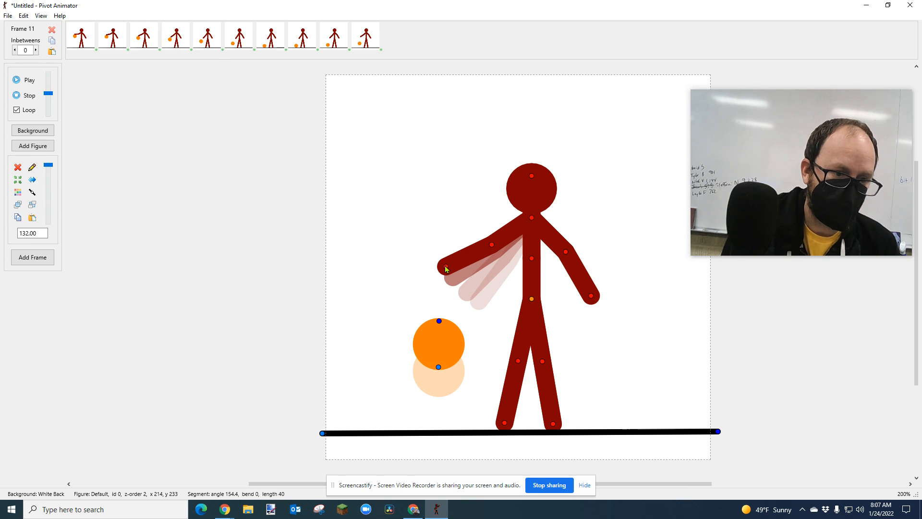
drag(445, 267, 445, 266)
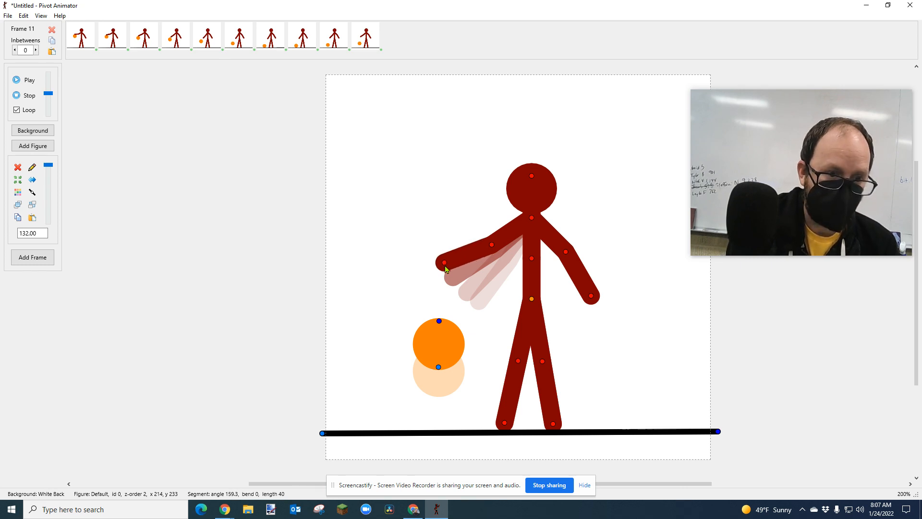
key(Return)
Move the basketball straight up to about y 266, just below the hand, for frame 12.
drag(437, 366, 438, 365)
key(Up)
key(Up)
key(Up)
key(Up)
key(Up)
key(Up)
key(Up)
key(Up)
key(Up)
key(Up)
key(Up)
key(Up)
key(Up)
key(Up)
key(Up)
key(Up)
key(Up)
key(Up)
key(Up)
key(Up)
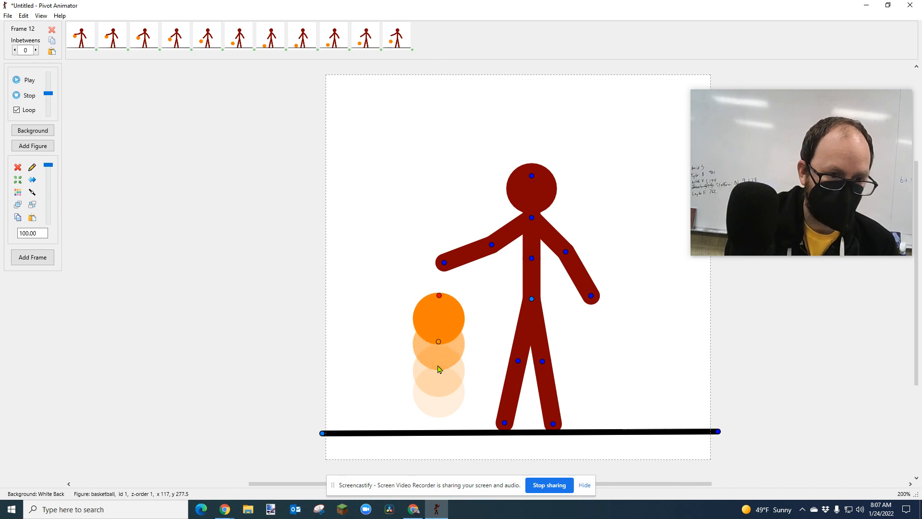
key(Down)
key(Down)
key(Down)
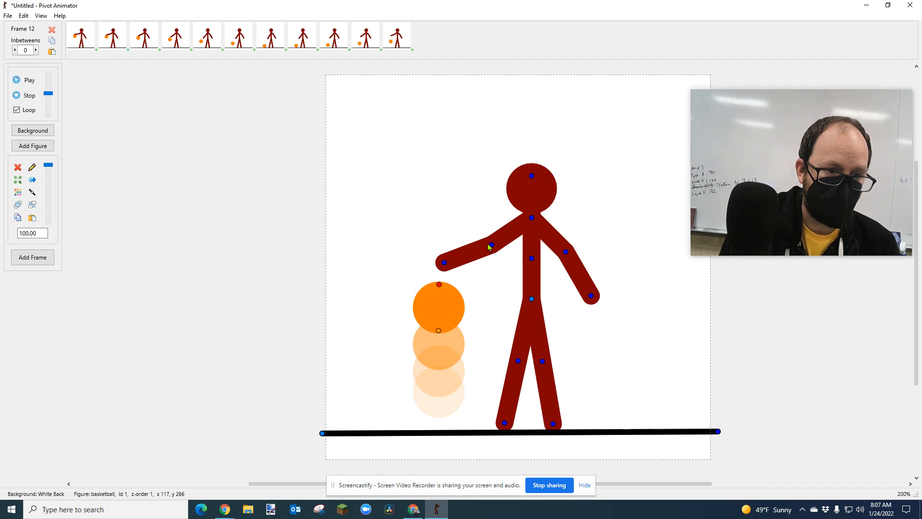
Raise the left-side upper arm to about 151° and add frame 12.
drag(491, 244, 490, 245)
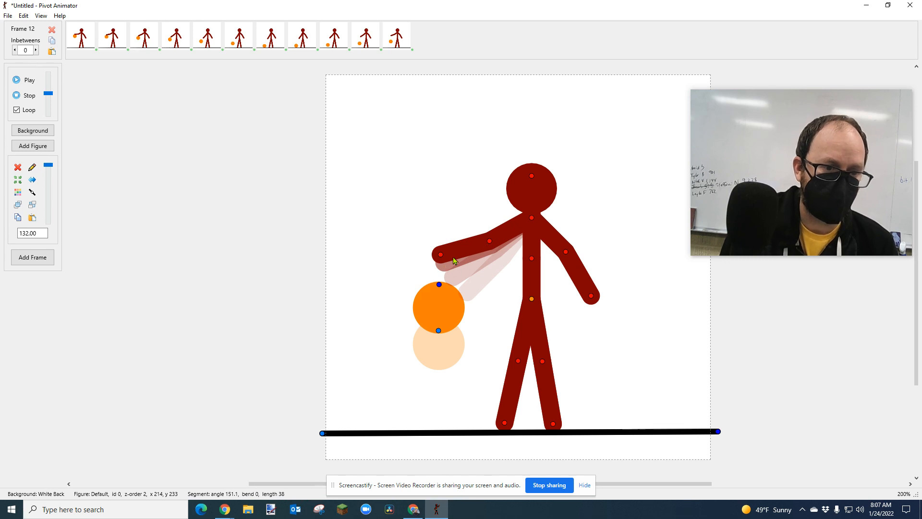
key(Return)
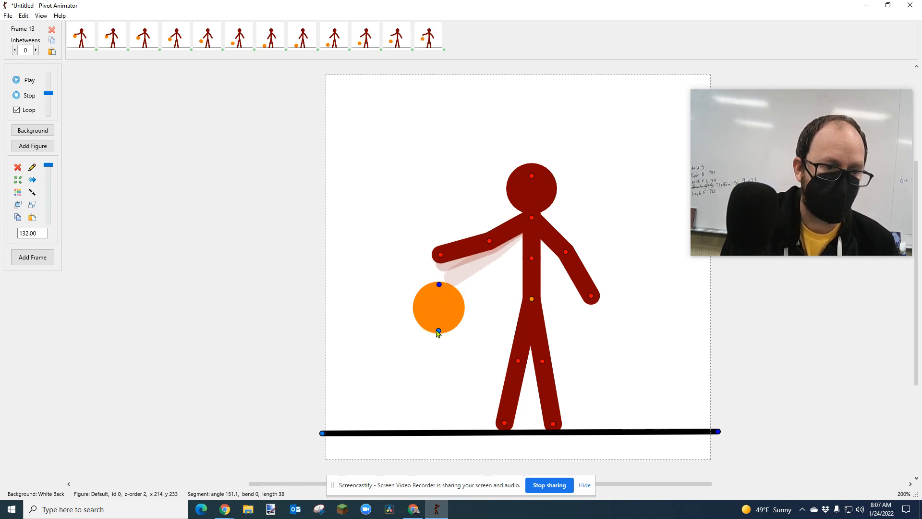
Move the basketball straight up to about y 230.5, meeting the hand, for frame 13.
click(438, 331)
drag(438, 332, 438, 330)
key(Up)
key(Up)
key(Up)
key(Up)
key(Up)
key(Up)
key(Up)
key(Up)
key(Up)
key(Up)
key(Up)
key(Up)
key(Up)
key(Up)
key(Up)
key(Up)
key(Up)
key(Up)
key(Up)
key(Up)
key(Up)
key(Up)
key(Up)
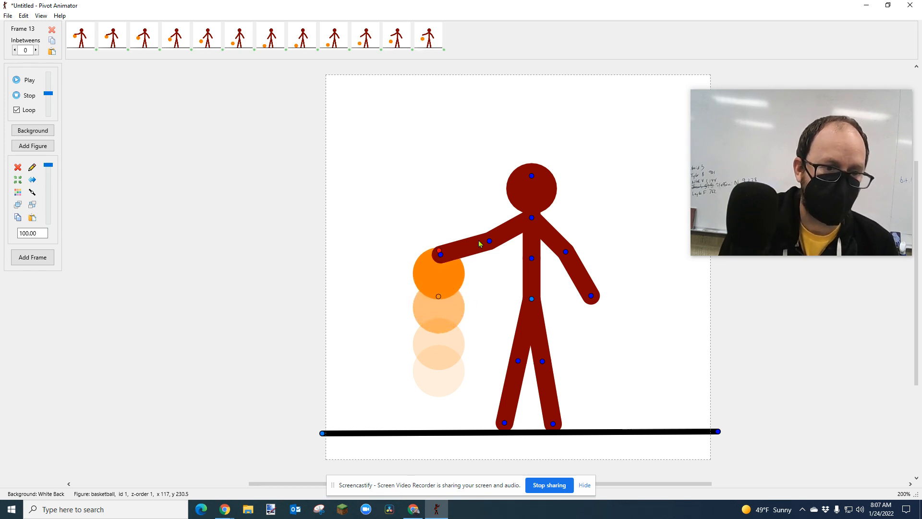
Raise the left-side upper arm to about 157.4° so the hand rests on the ball, and add frame 13.
click(489, 242)
key(Up)
key(Up)
key(Up)
key(Up)
key(Up)
key(Up)
key(Up)
key(Up)
key(Up)
key(Up)
key(Up)
key(Up)
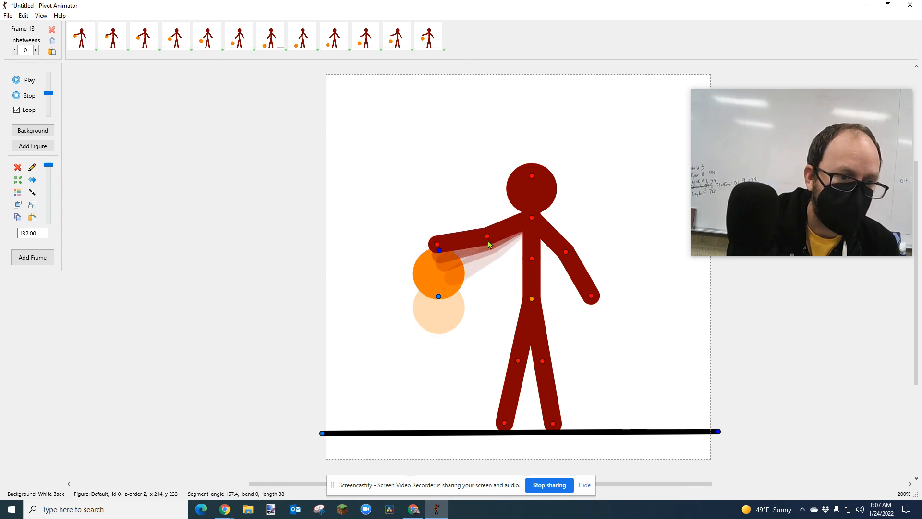
key(ctrl+f)
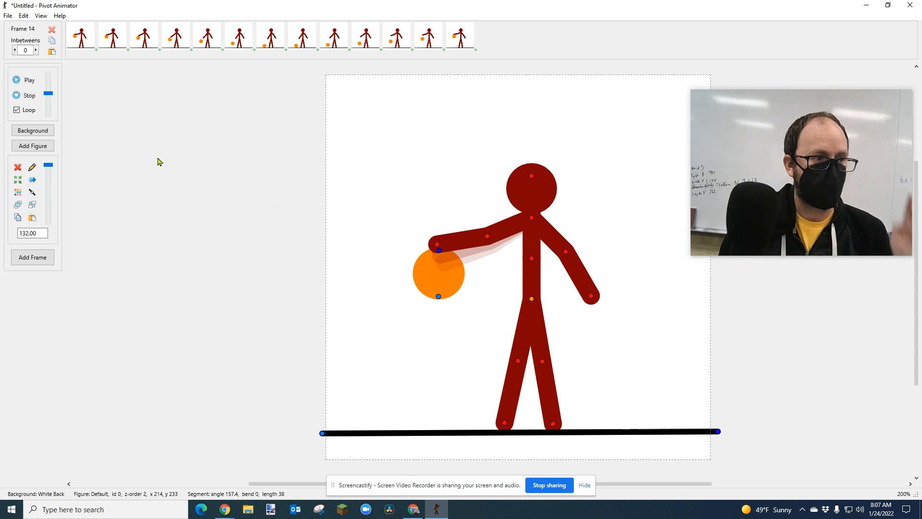
Preview the looping 13-frame animation and stop playback.
click(27, 81)
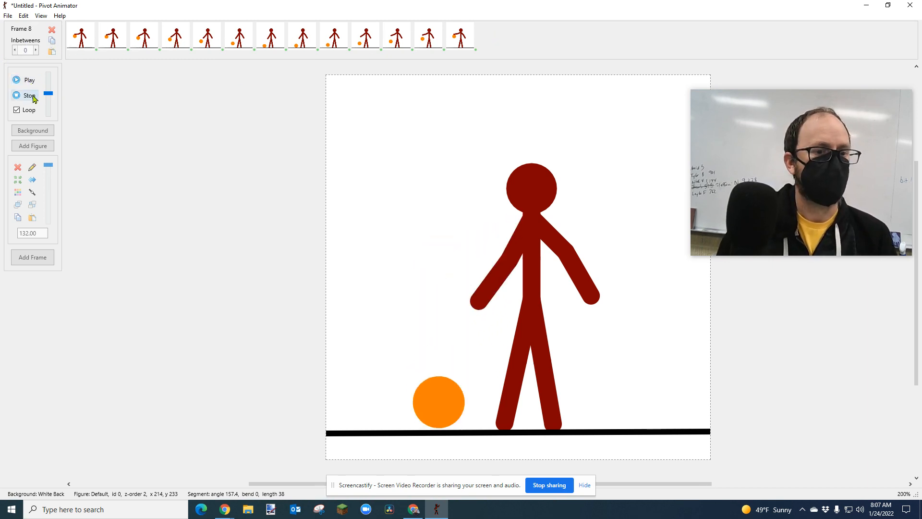
click(30, 95)
Select frames 1 to 13, set the inbetweens to 2, and preview the animation at maximum speed.
click(84, 41)
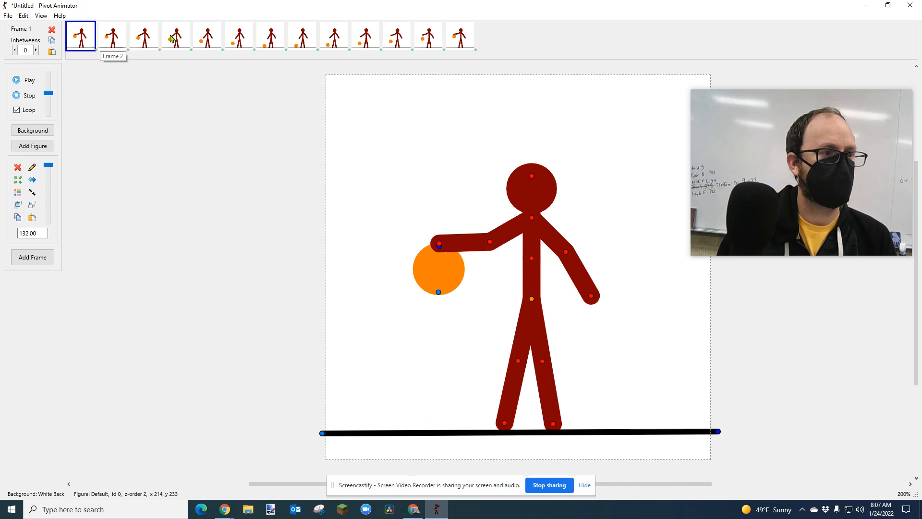
shift+click(463, 44)
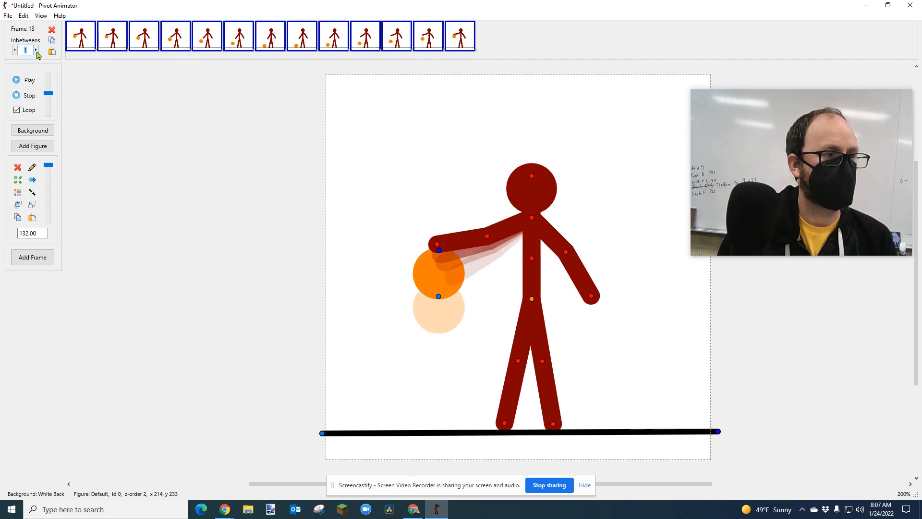
click(30, 81)
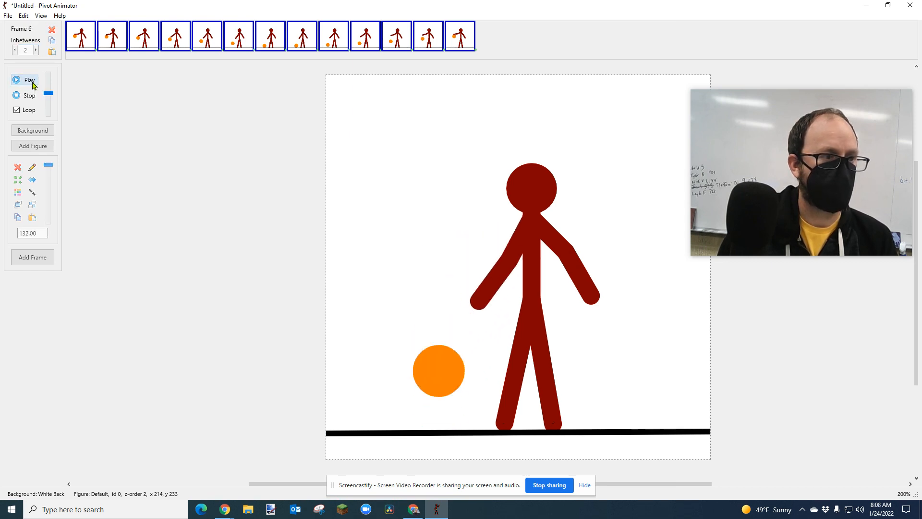
drag(48, 93, 49, 73)
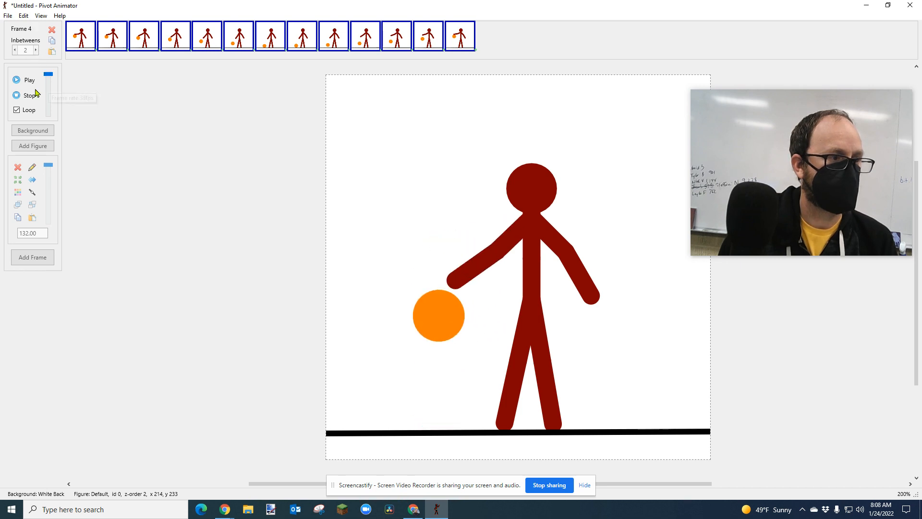
click(17, 94)
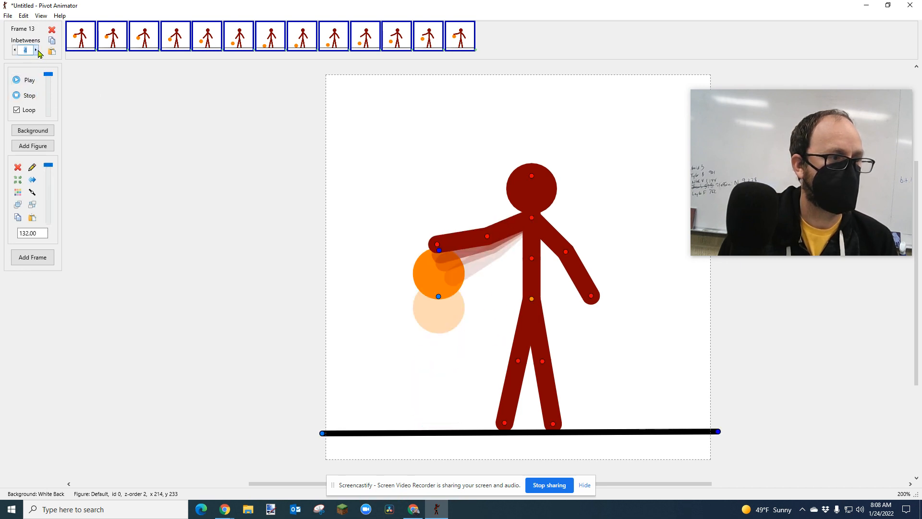
Preview at a slightly reduced speed and apply 5 inbetweens to all selected frames.
click(22, 84)
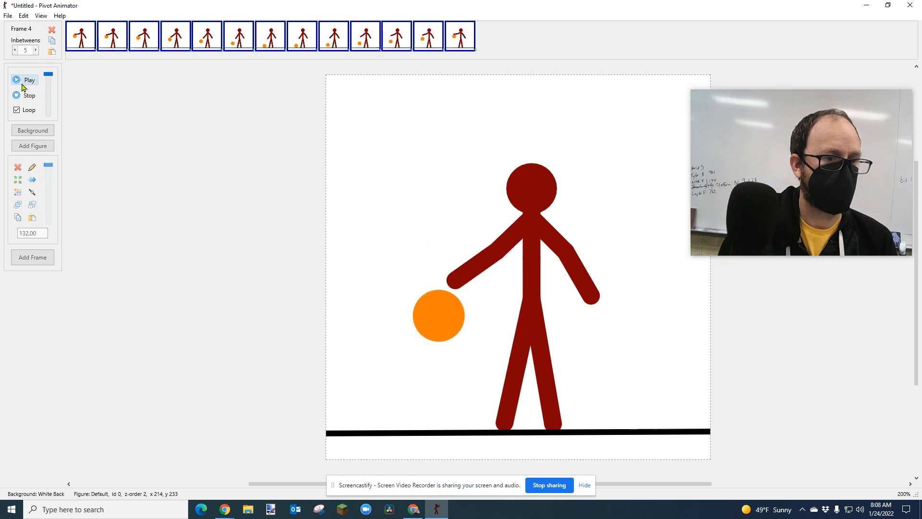
drag(48, 75, 48, 86)
click(35, 50)
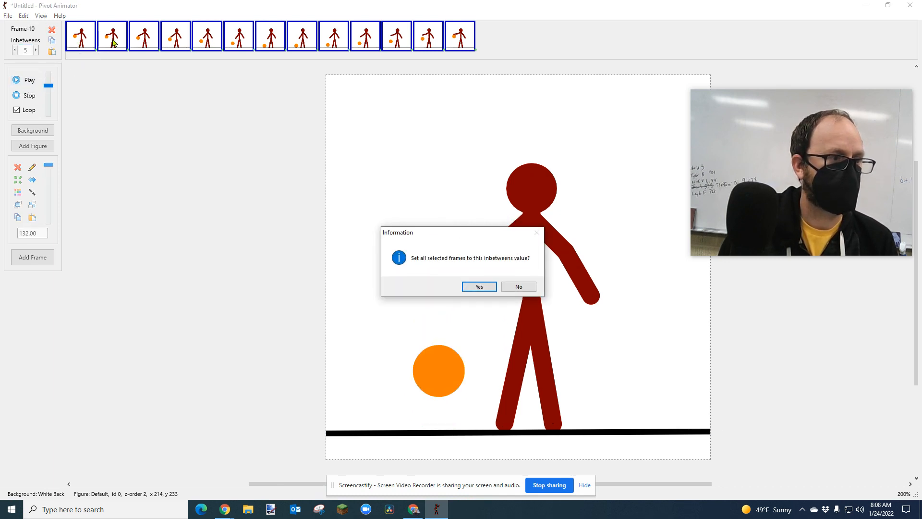
click(479, 286)
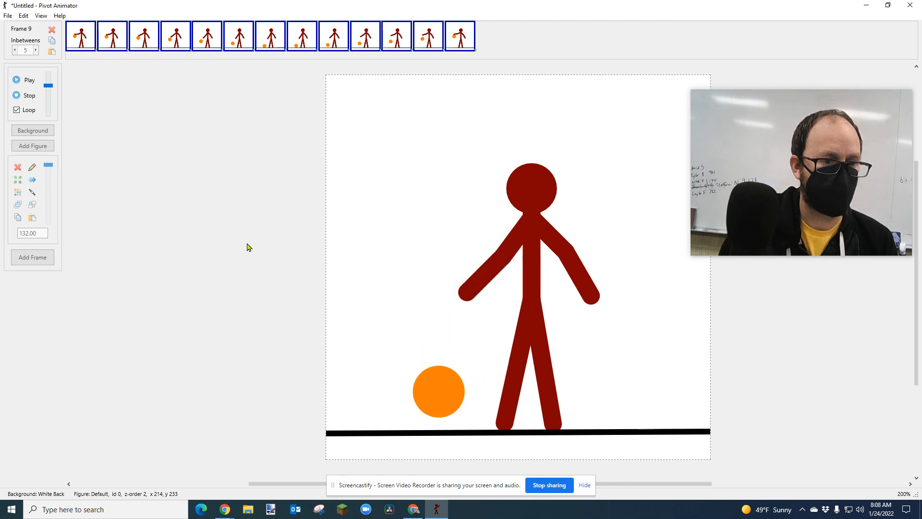
Replay the animation with 5 inbetweens at maximum speed, and stop it.
click(33, 96)
click(28, 80)
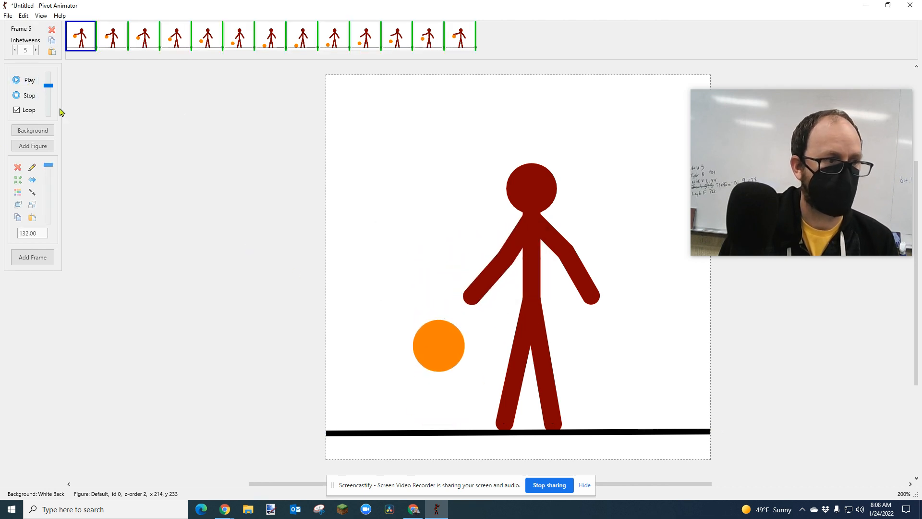
drag(46, 86, 48, 73)
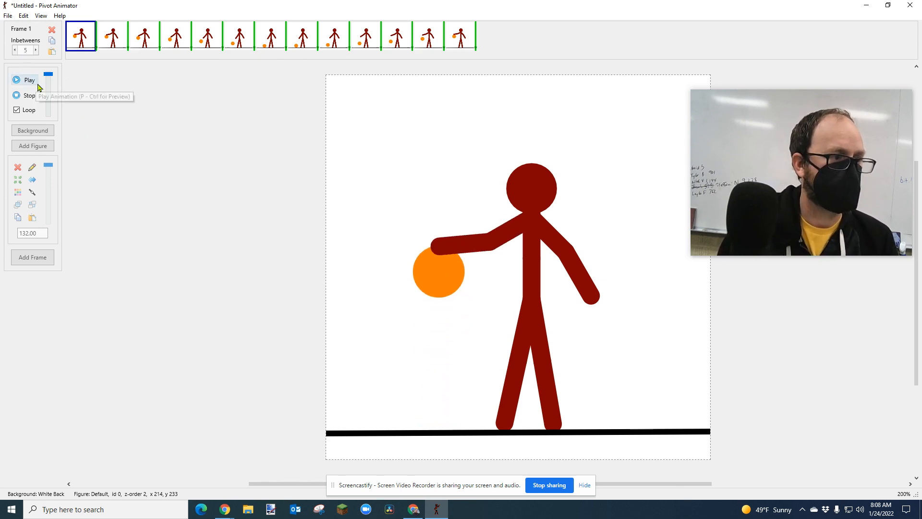
click(29, 95)
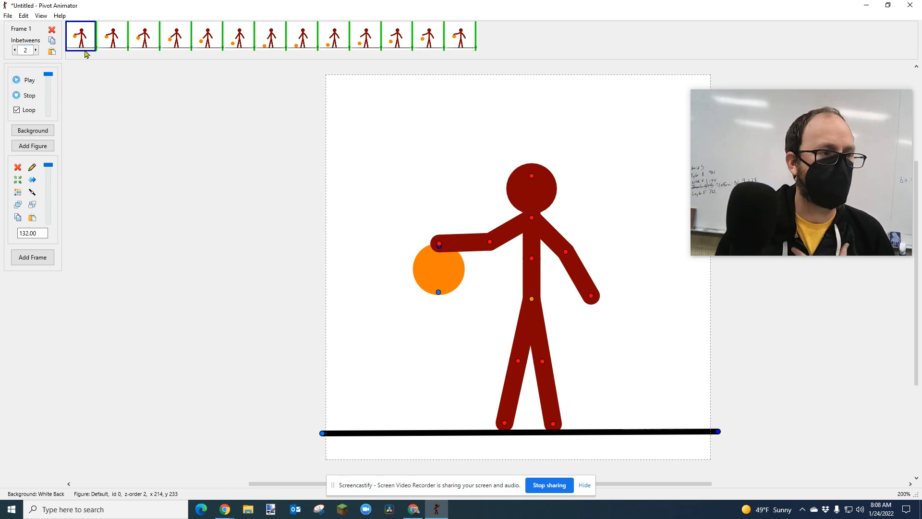
Select frames 1 to 13, apply 2 inbetweens to all of them, and preview the animation.
click(456, 44)
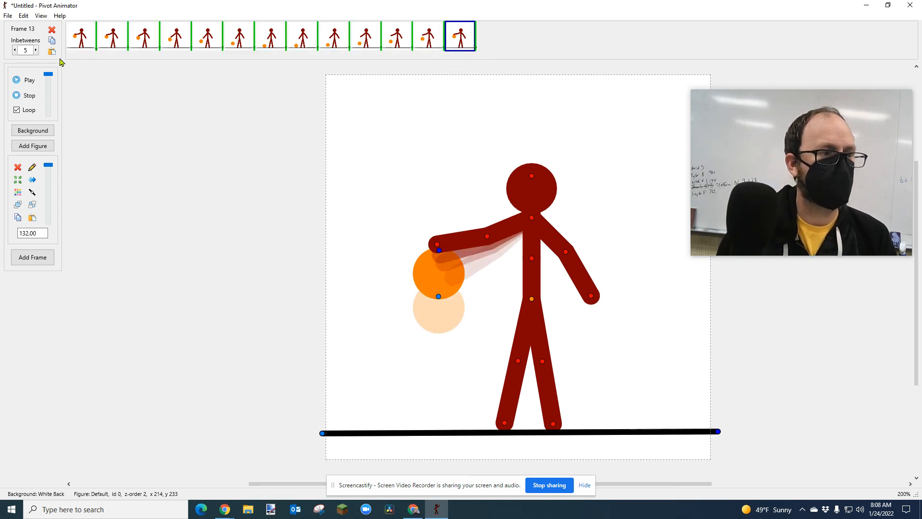
shift+click(72, 42)
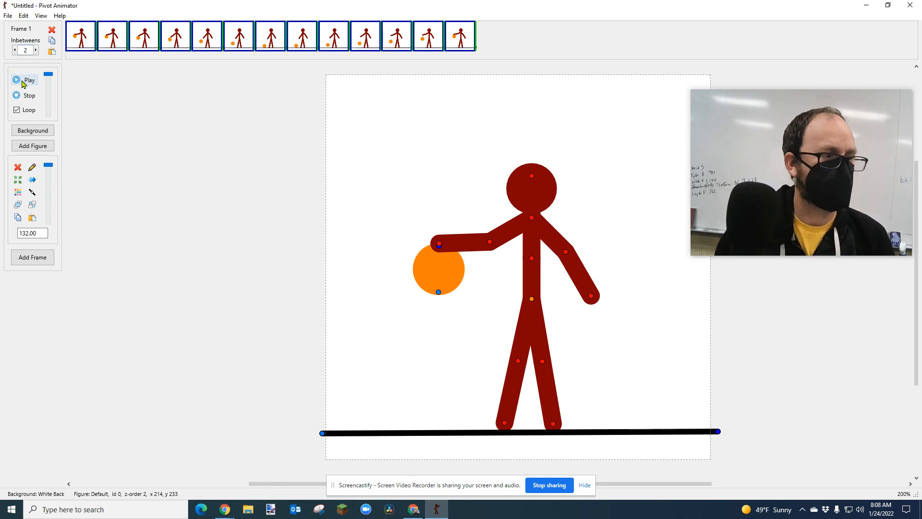
click(91, 47)
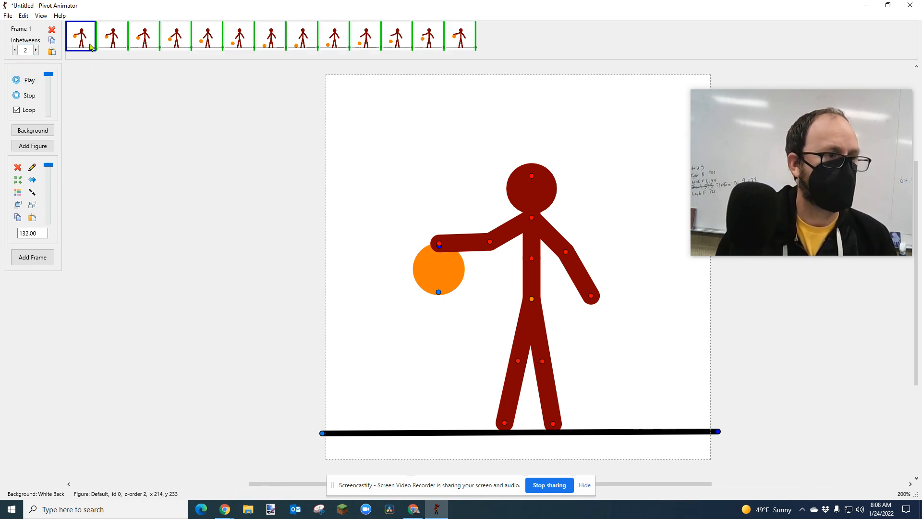
shift+click(464, 41)
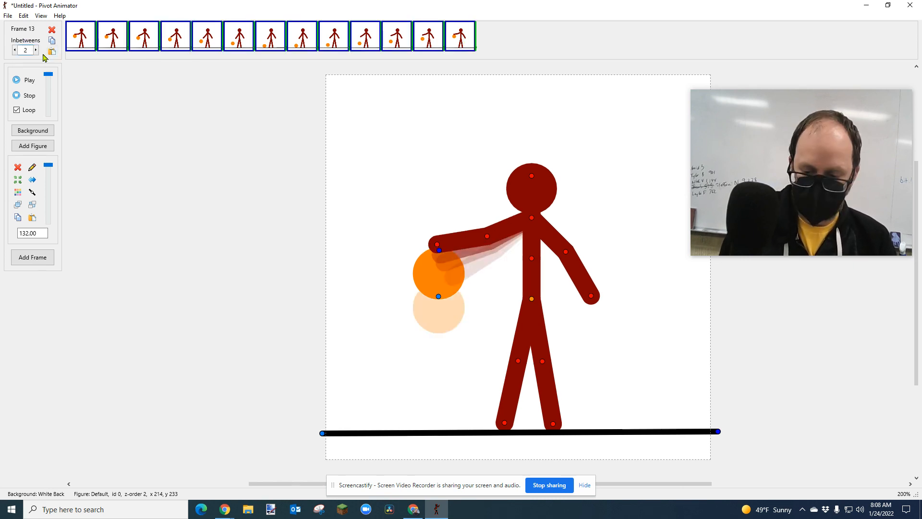
click(119, 43)
click(479, 286)
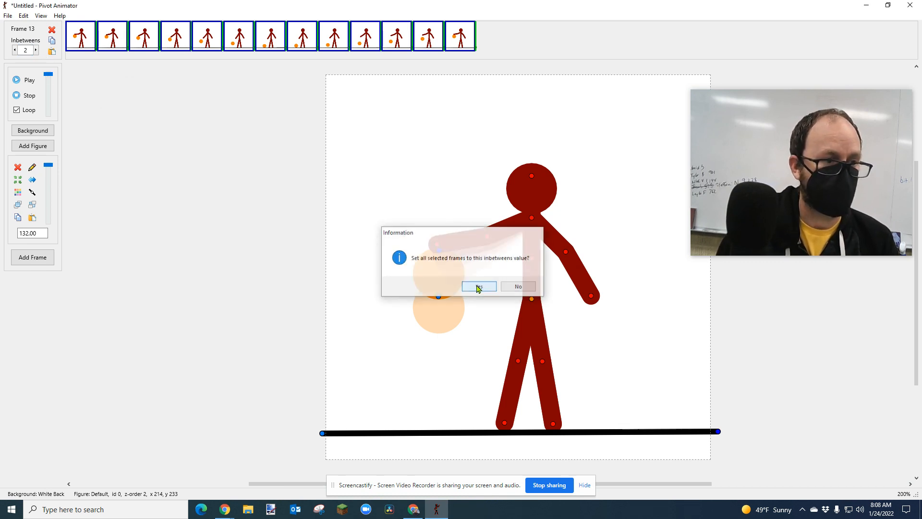
click(30, 80)
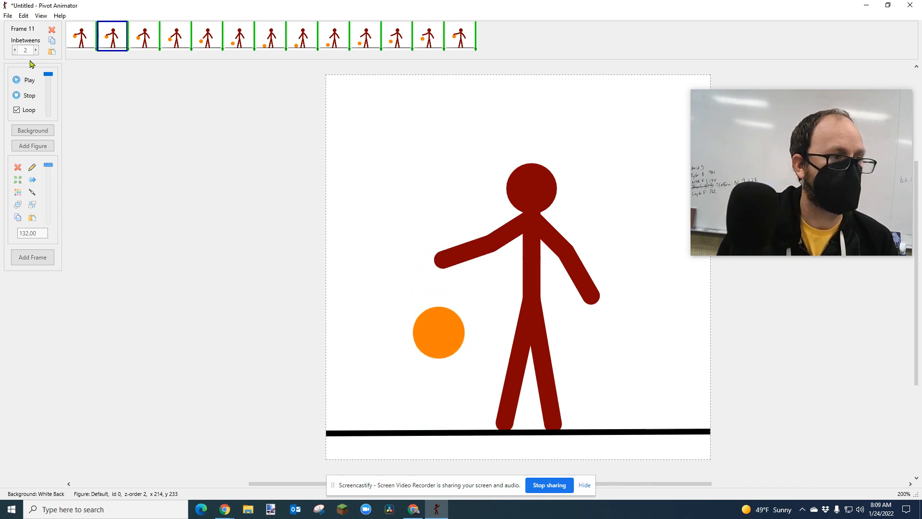
click(29, 94)
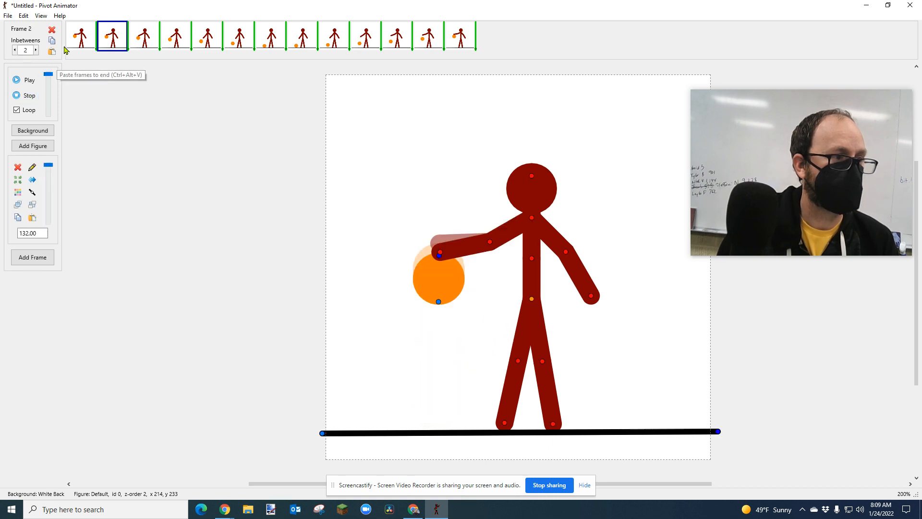
Apply 0 inbetweens to all 13 frames and preview the animation at a reduced playback speed.
shift+click(460, 36)
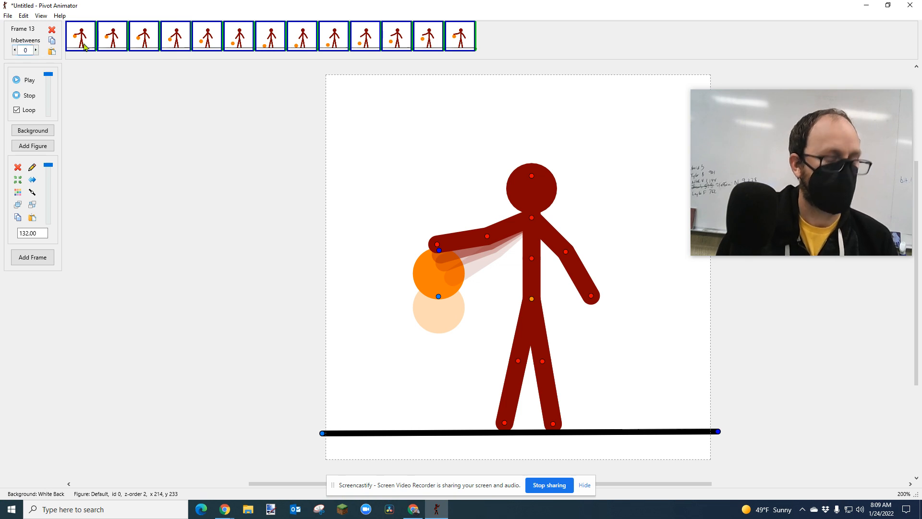
key(Return)
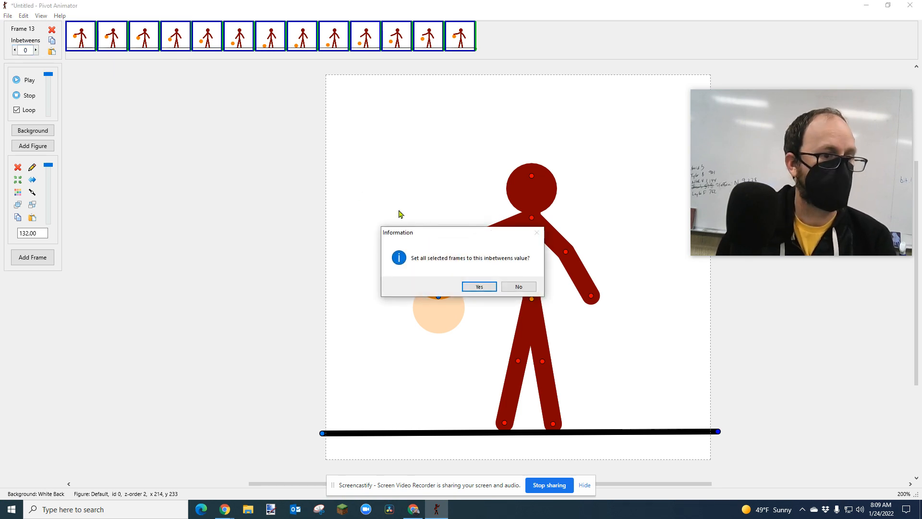
click(480, 287)
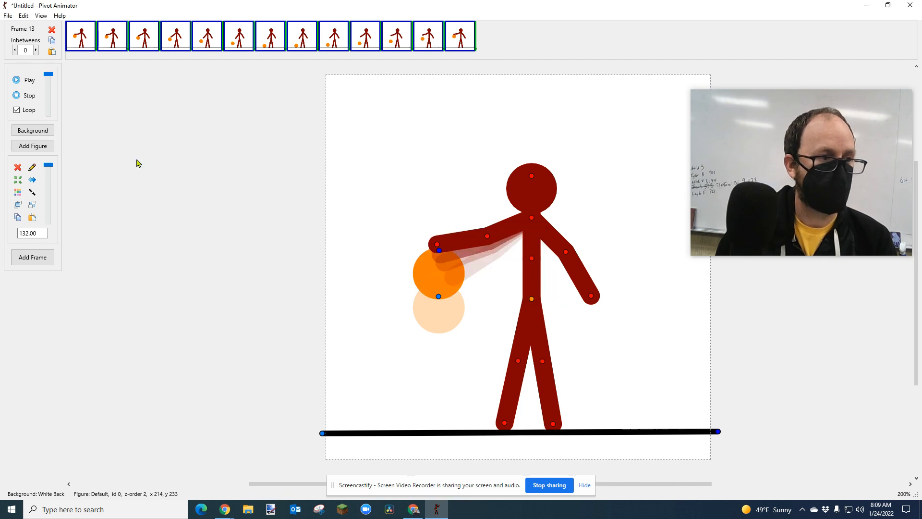
click(16, 80)
mouse_move(47, 76)
mouse_down()
mouse_move(48, 102)
mouse_move(48, 92)
mouse_up()
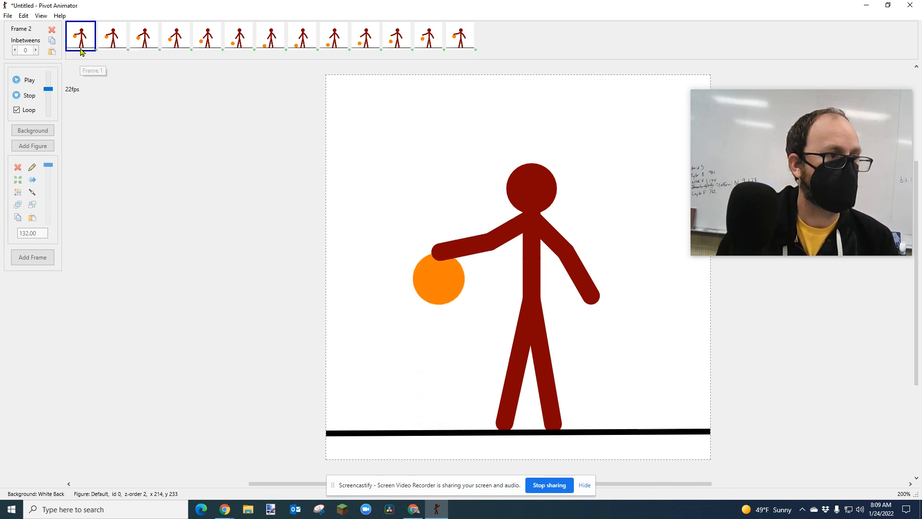
Apply 1 inbetween to all 13 frames and play the animation at maximum speed.
shift+click(452, 37)
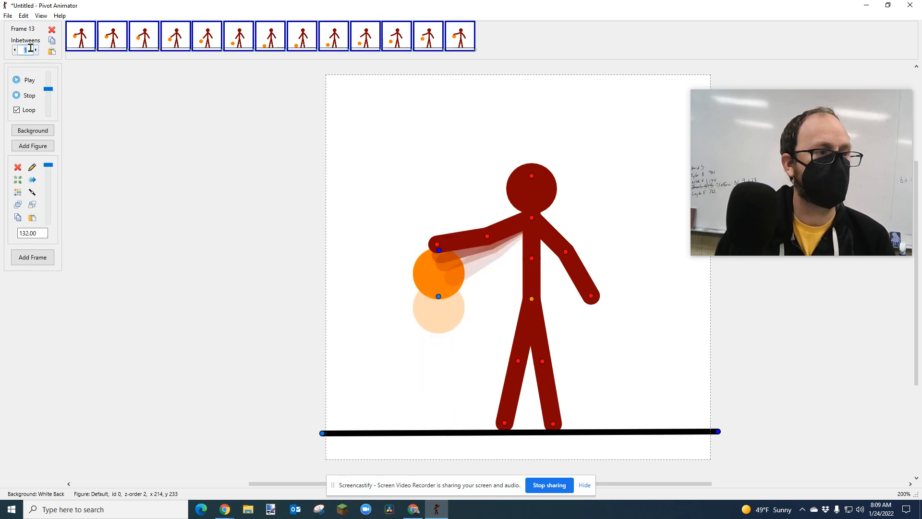
click(79, 43)
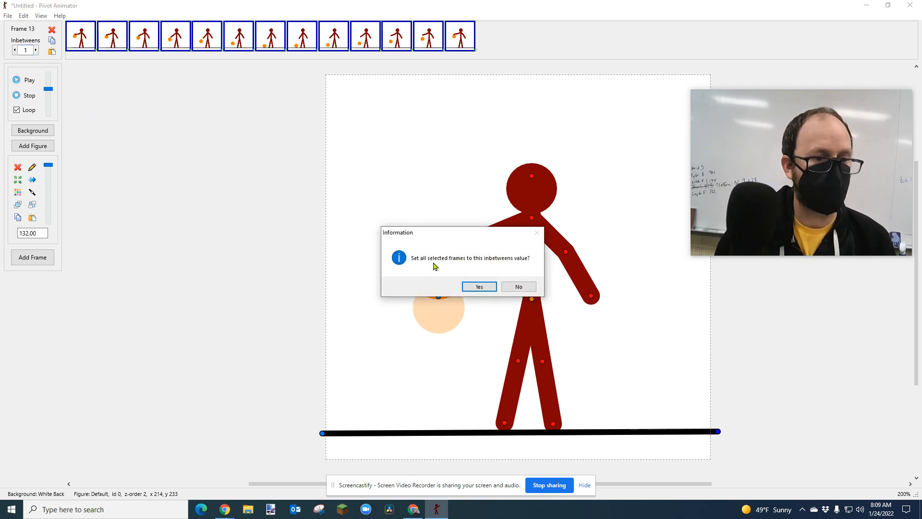
click(479, 287)
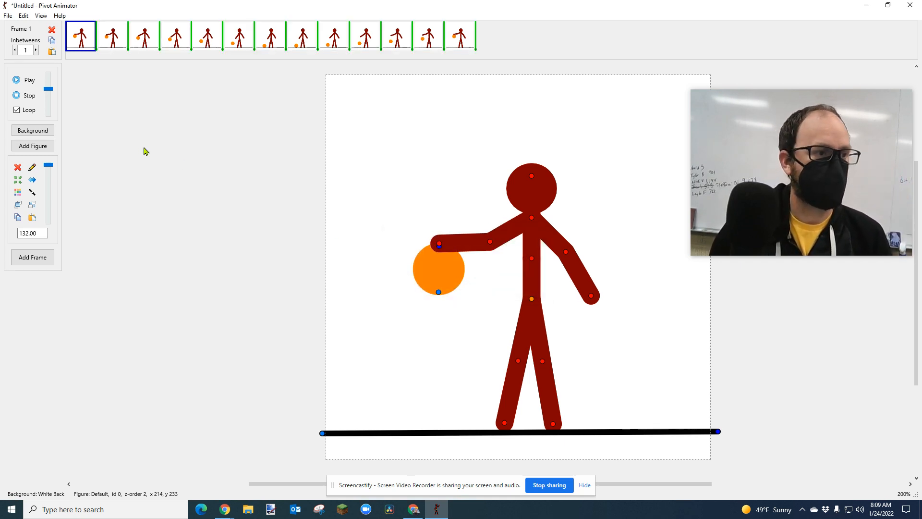
click(23, 82)
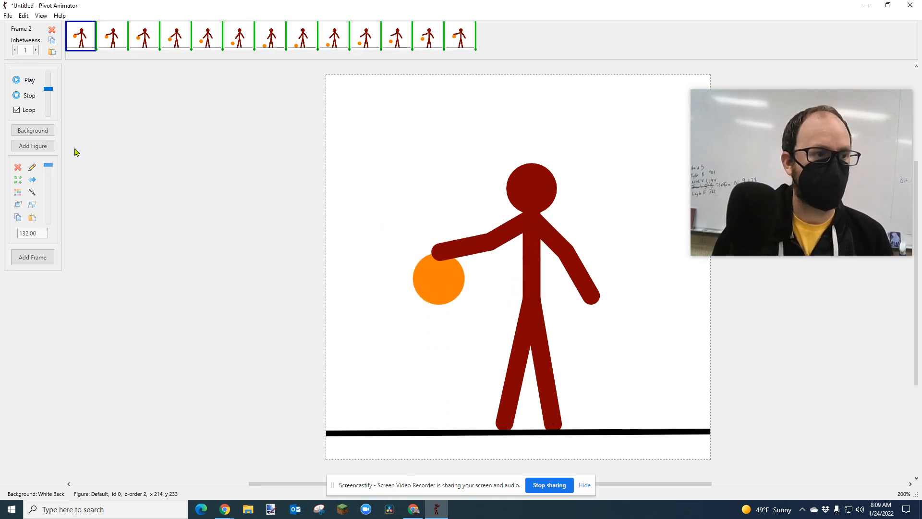
drag(48, 90, 48, 74)
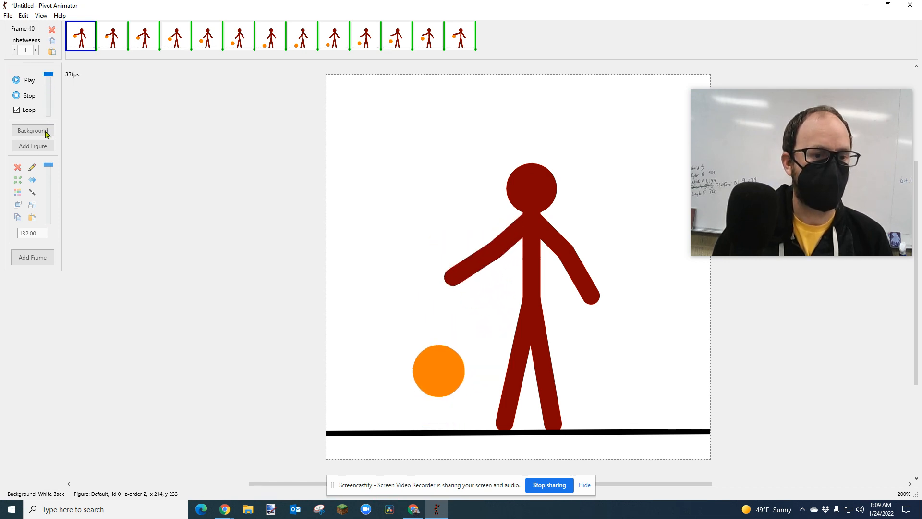